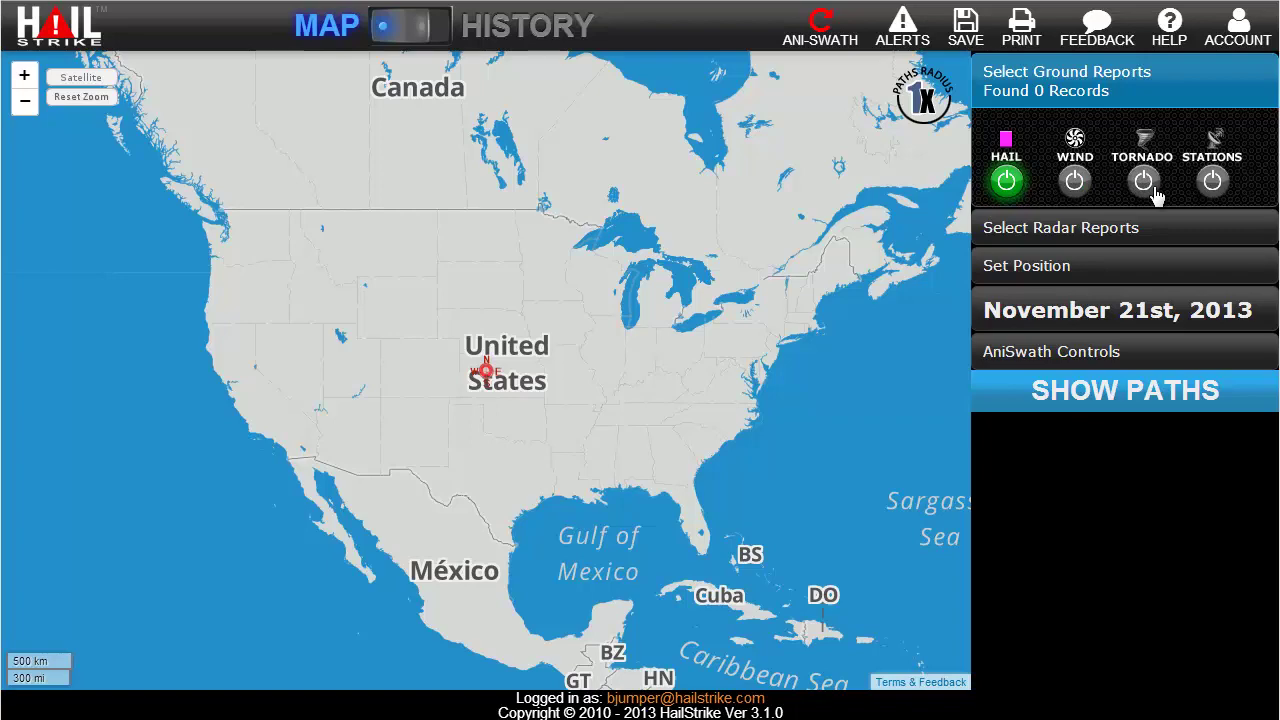
- Toggle the weather-station markers on and back off, and bring up the date calendar
left_click(1214, 181)
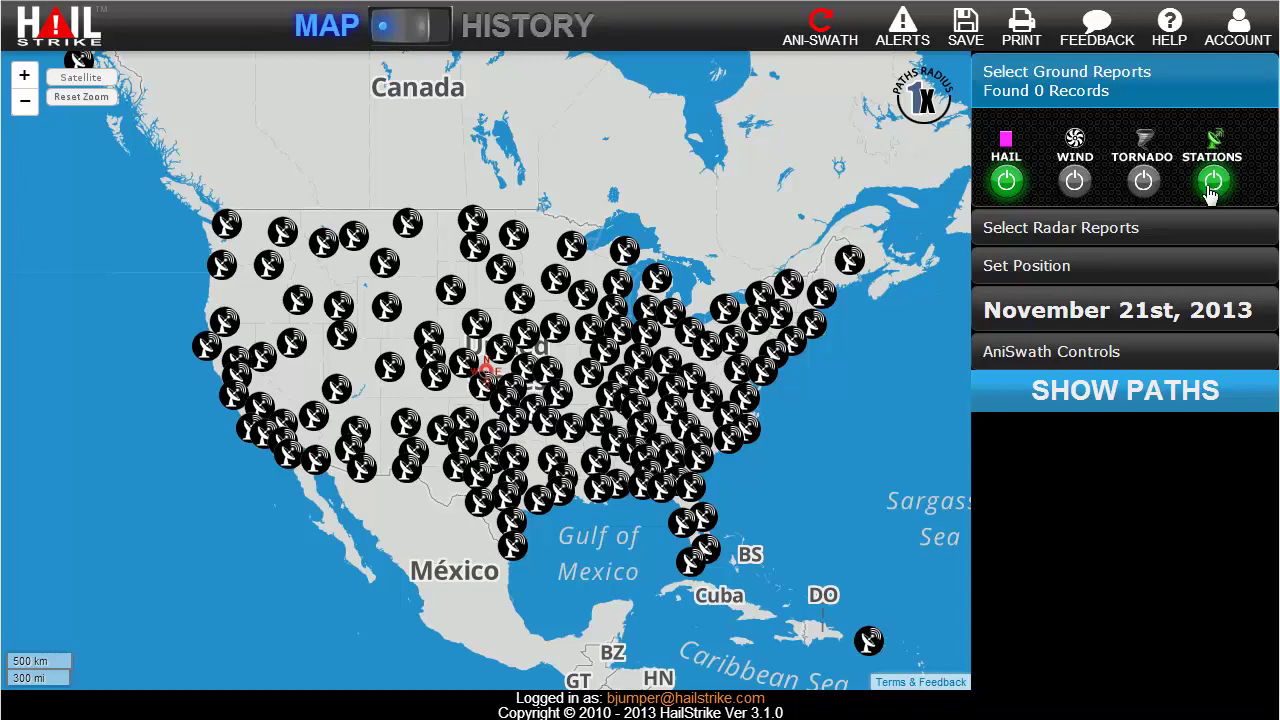
left_click(1211, 183)
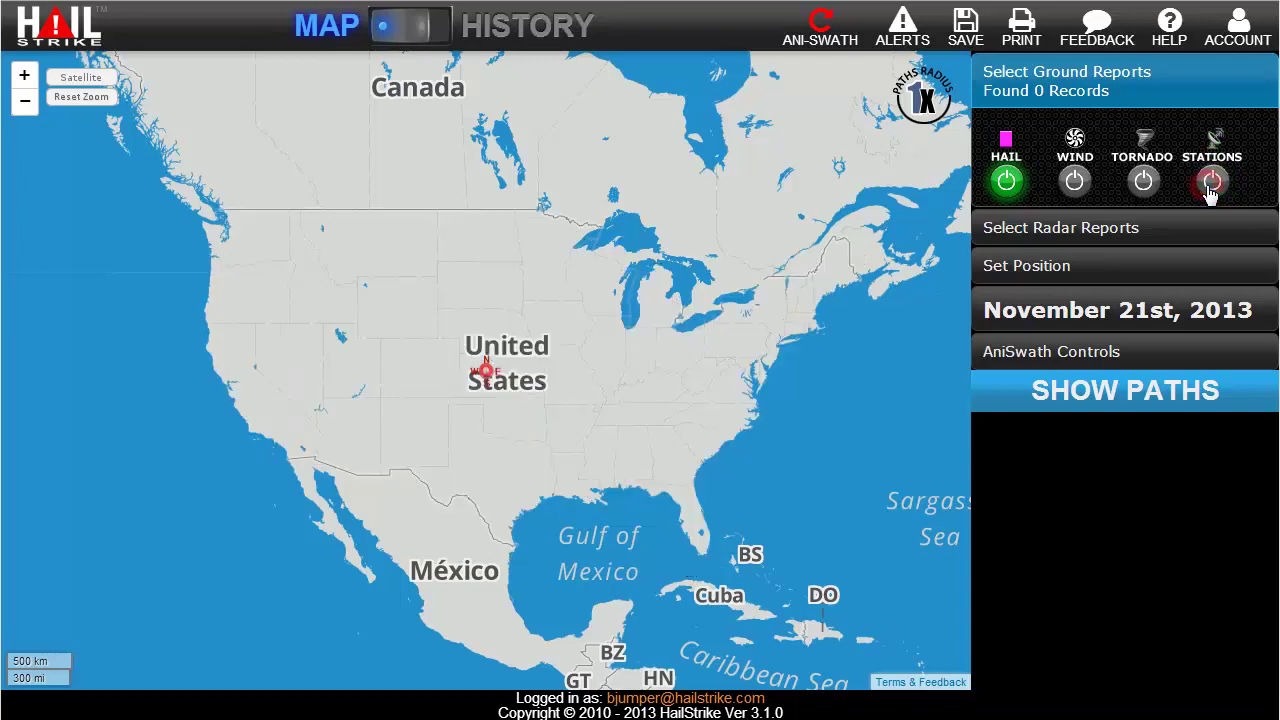
left_click(1063, 308)
- Pick 2012, June and day 13 in the calendar, then zoom in on the Dallas reports
left_click(1181, 337)
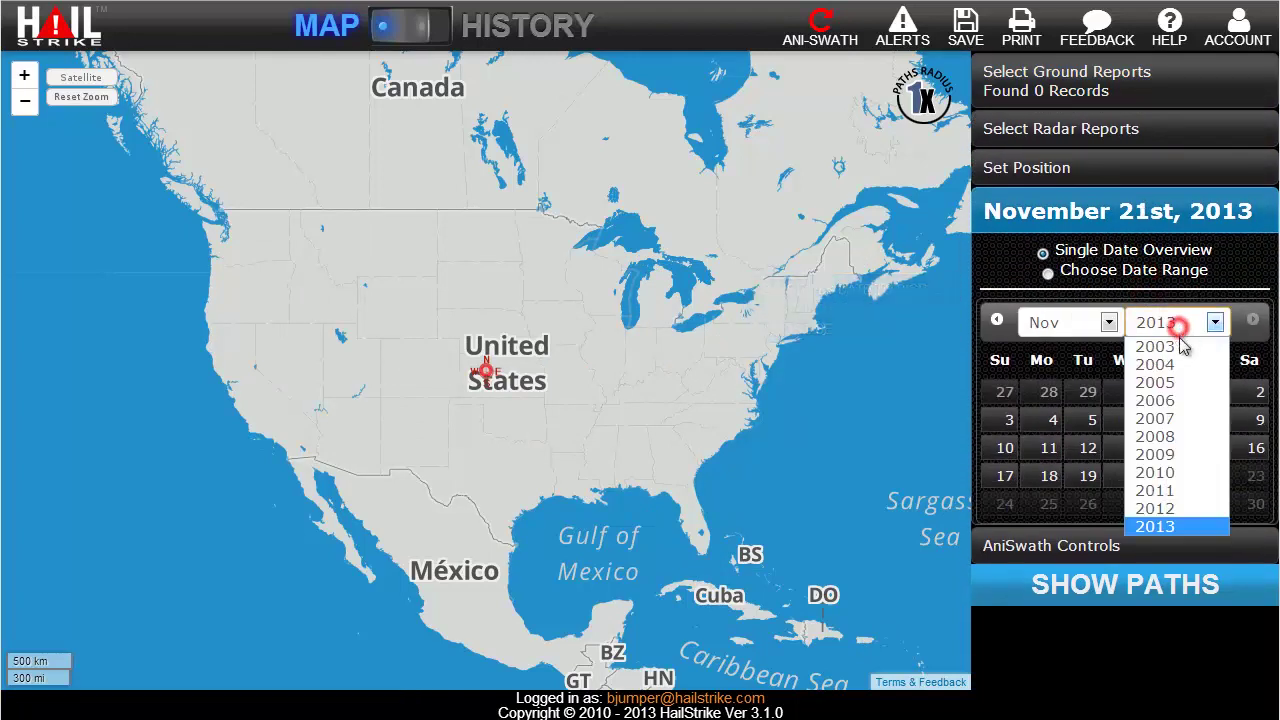
left_click(1178, 507)
left_click(1073, 333)
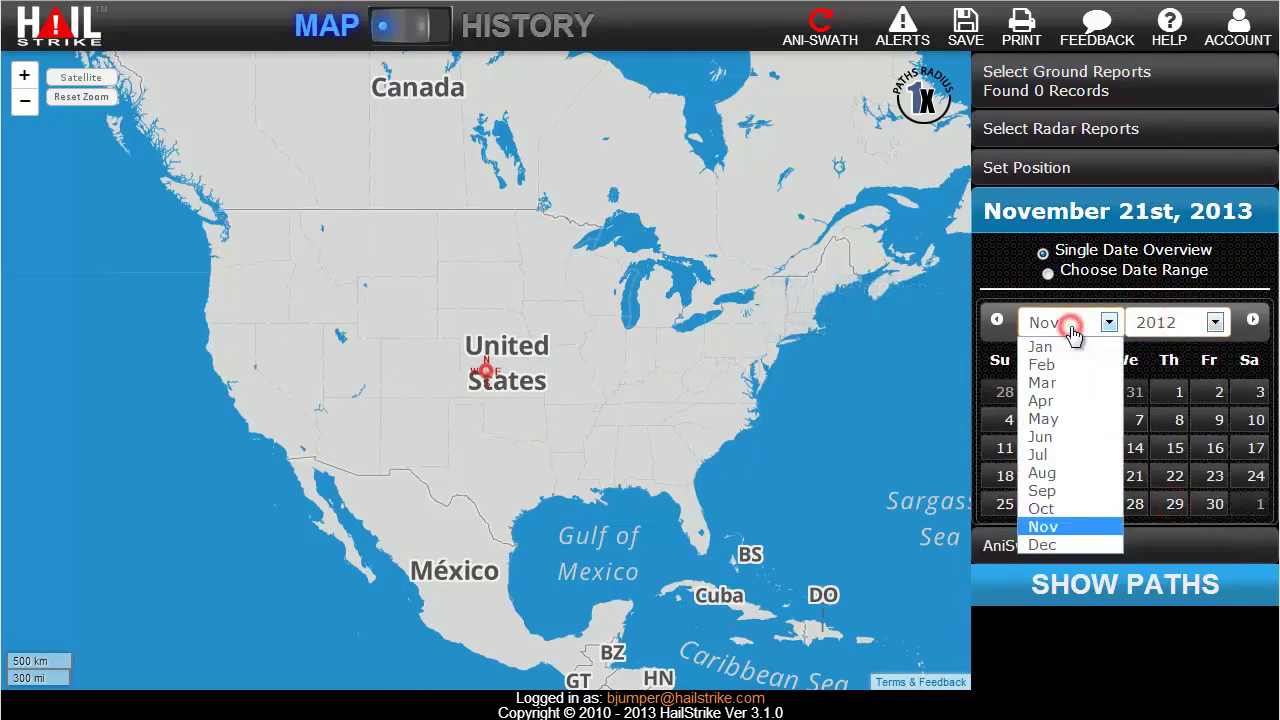
left_click(1063, 438)
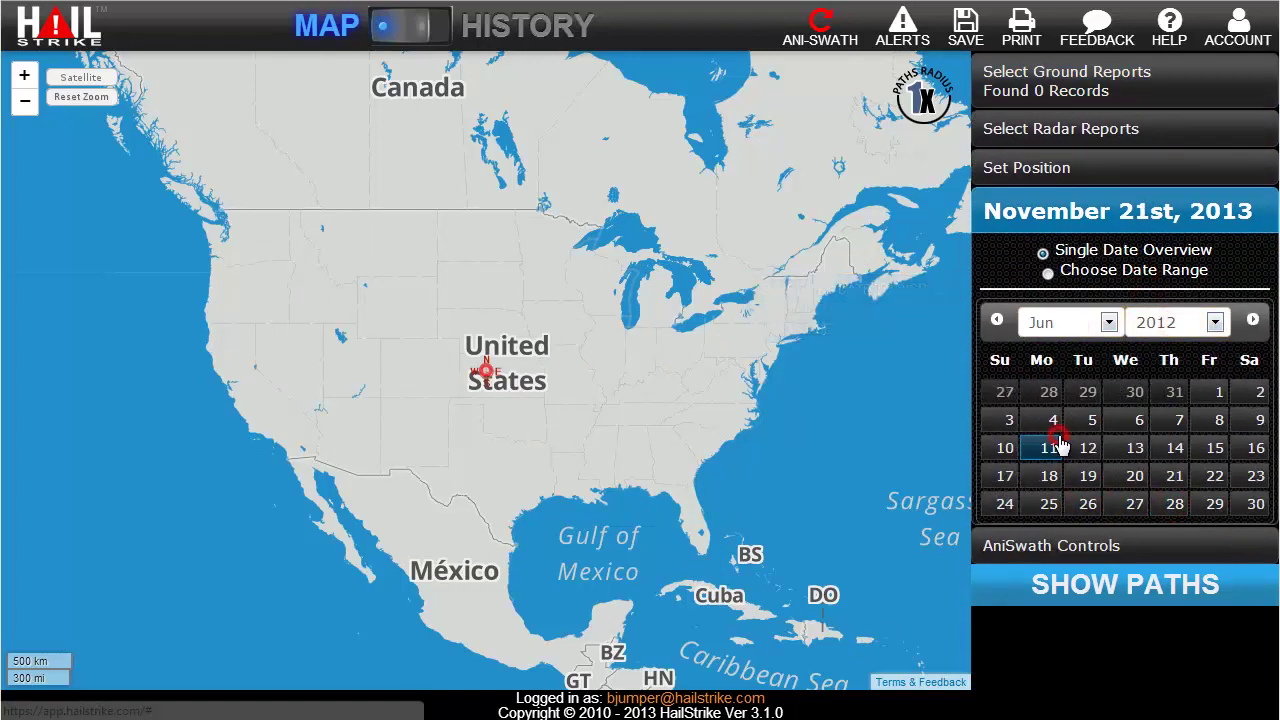
left_click(1130, 449)
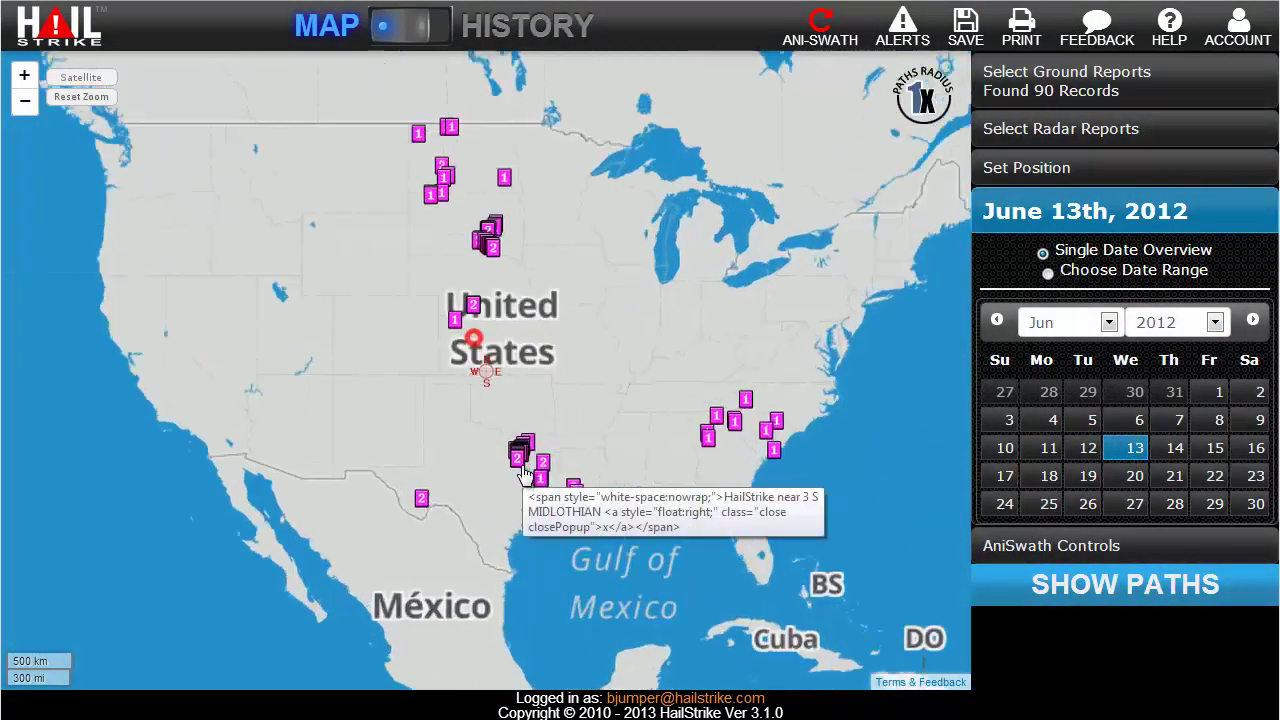
scroll(525, 470, "up", 3)
scroll(485, 428, "up", 3)
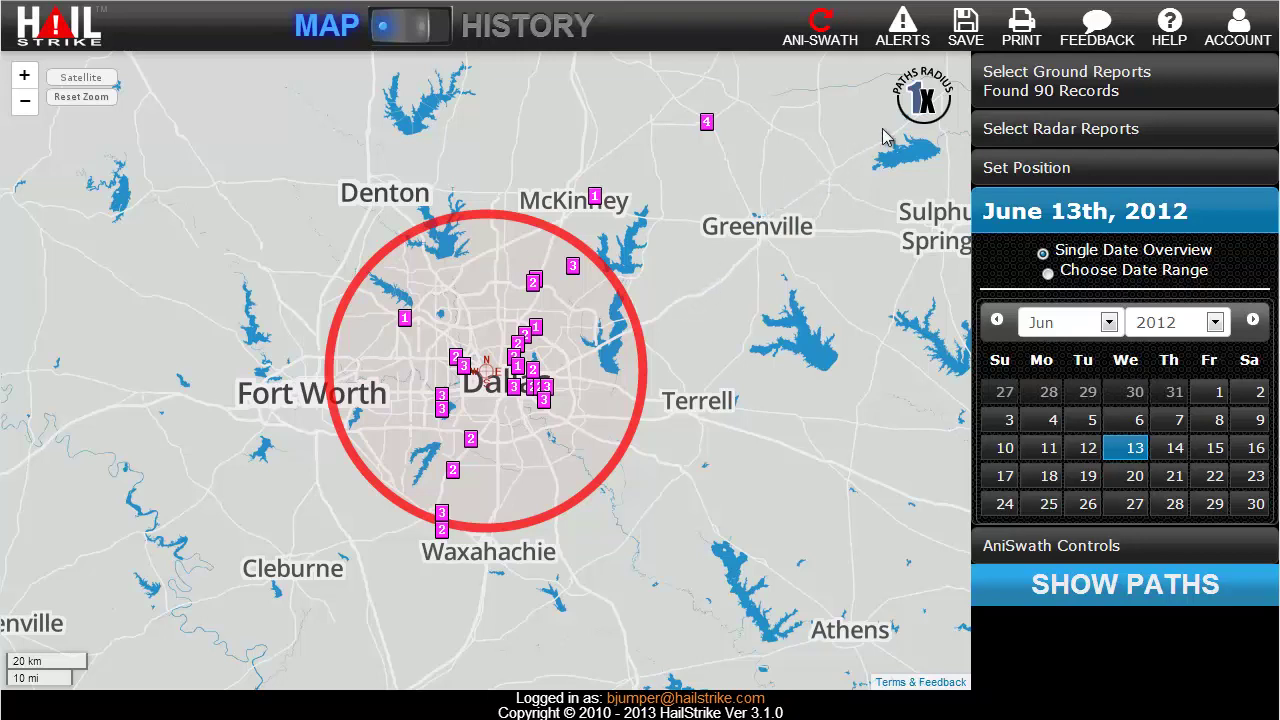
- Set the paths radius to 2x and plot the 17 hail cell storm paths
left_click(917, 108)
left_click(1117, 585)
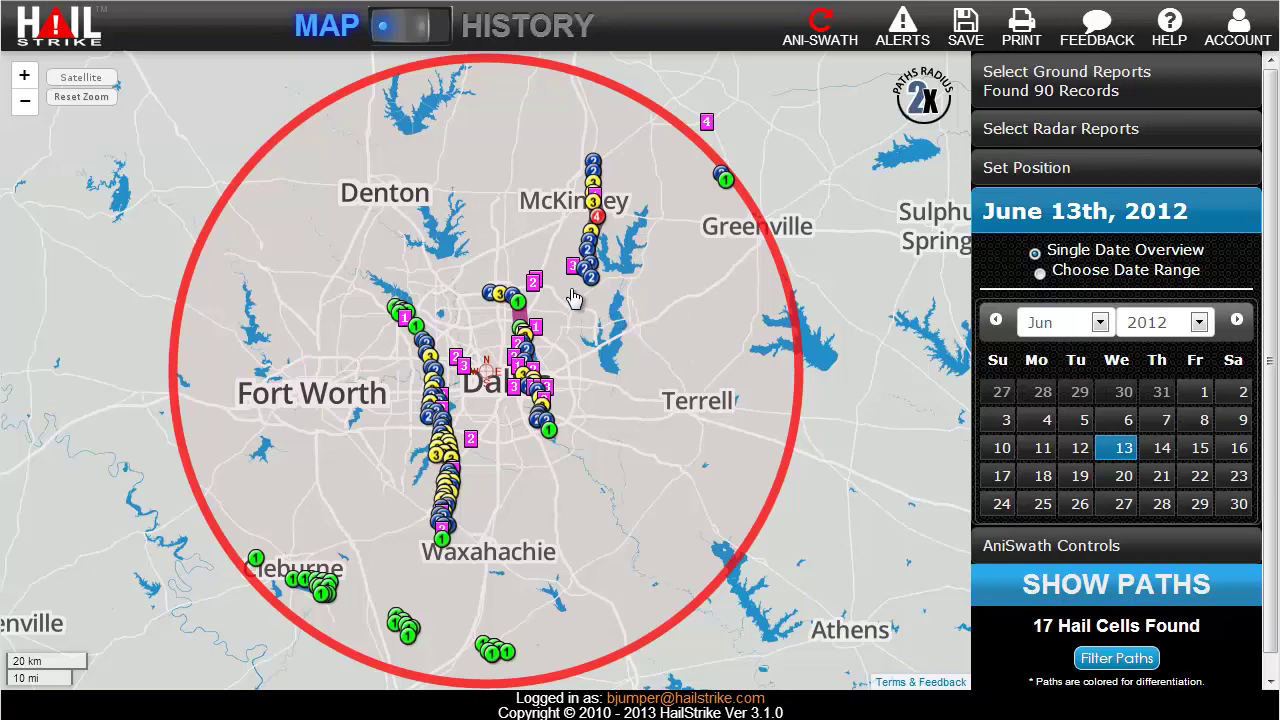
scroll(540, 315, "up", 1)
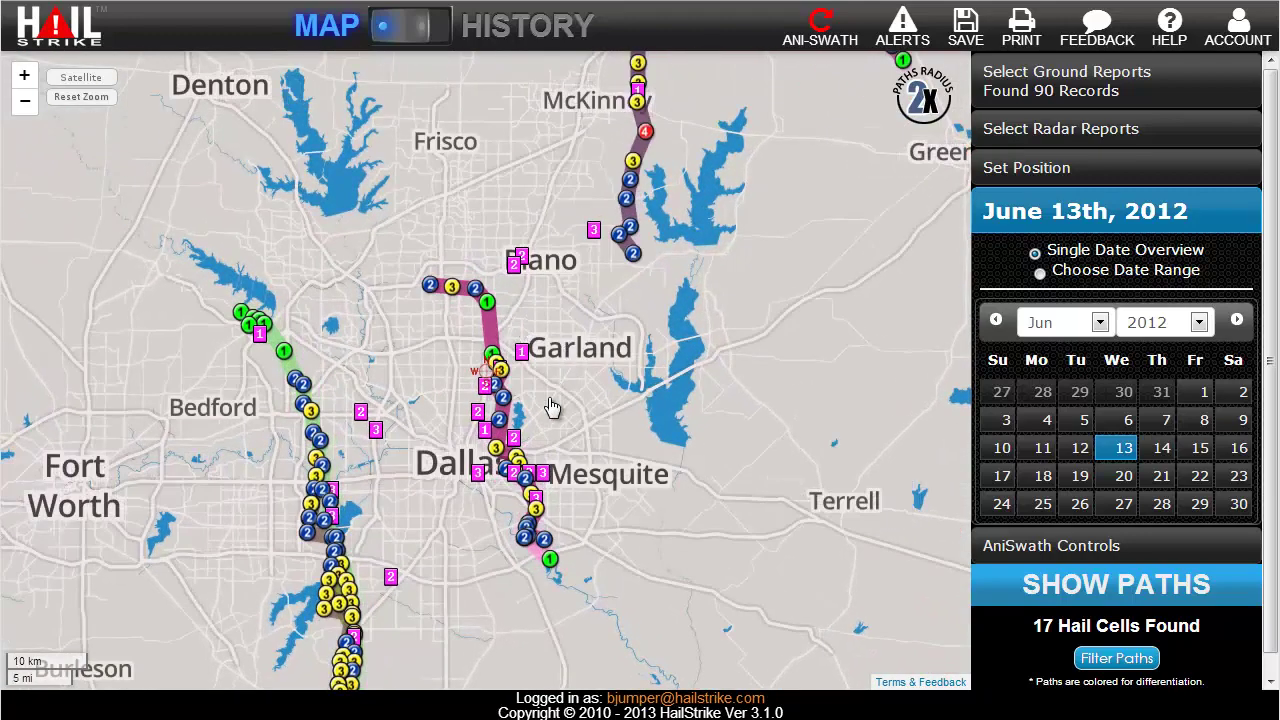
scroll(551, 405, "up", 1)
- Pan to the hail path near Plano and review its hail report details
left_click_drag(549, 402, 648, 526)
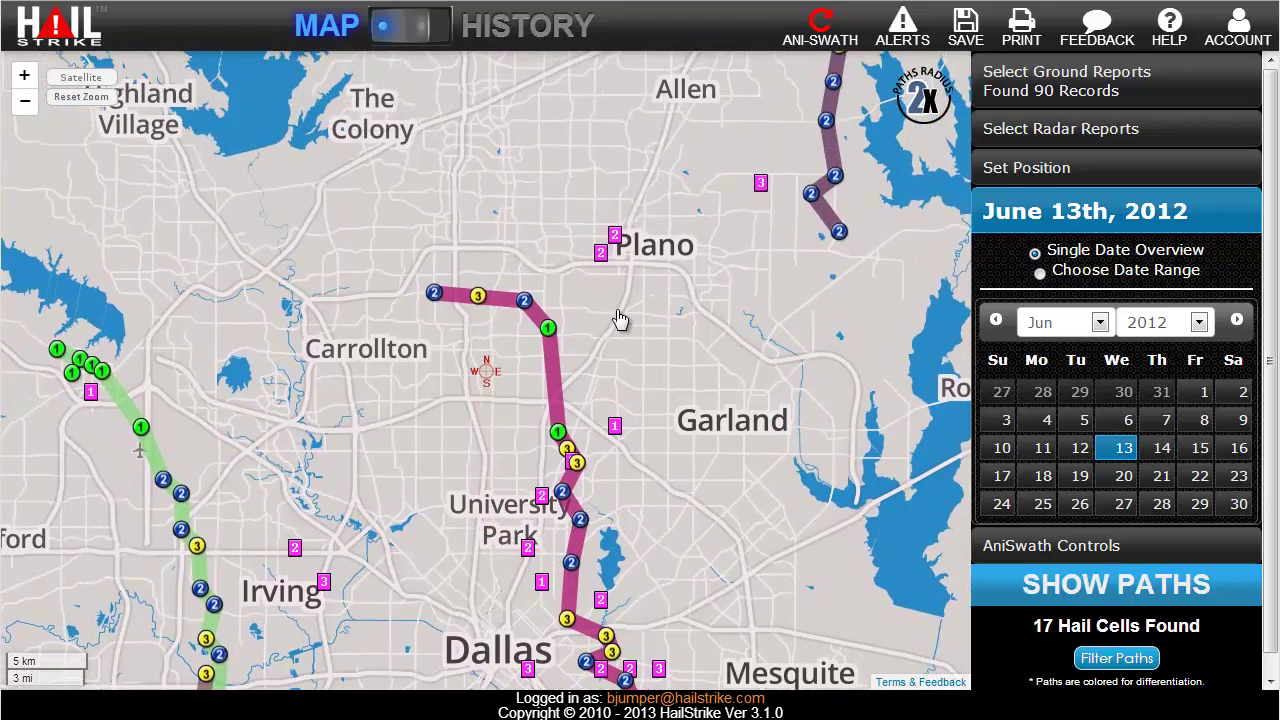
scroll(570, 334, "up", 1)
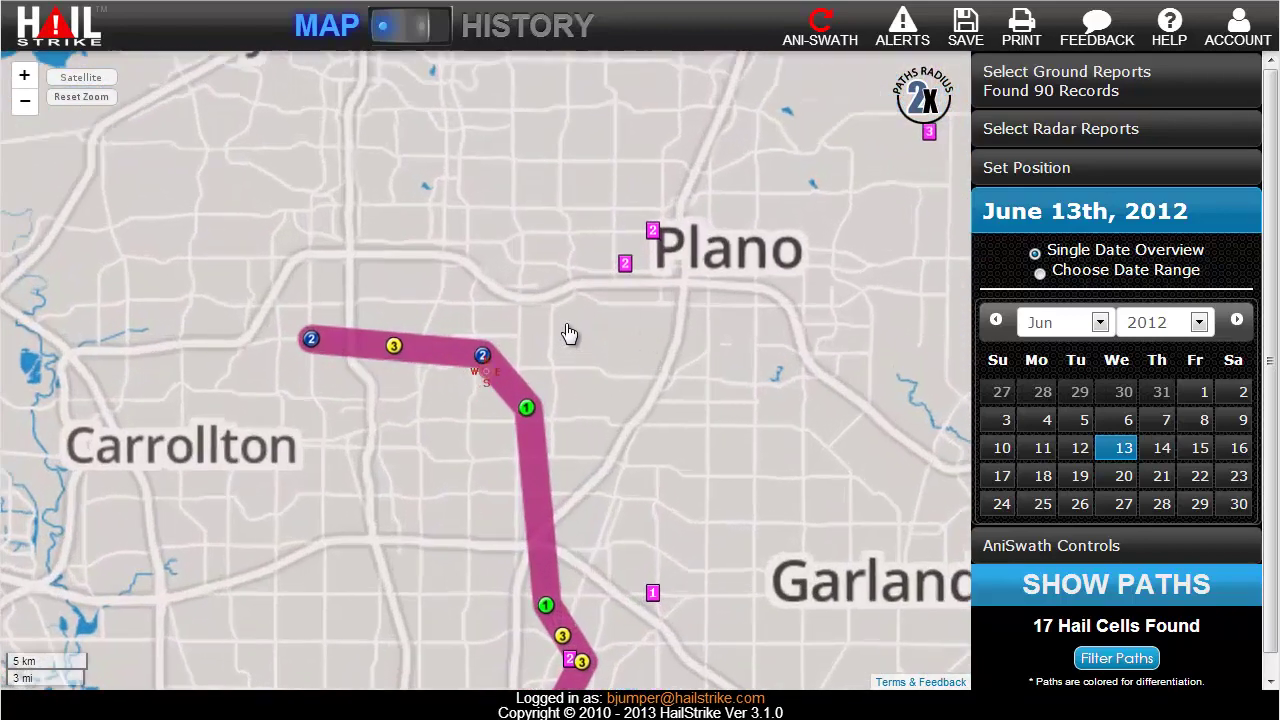
left_click_drag(565, 349, 564, 410)
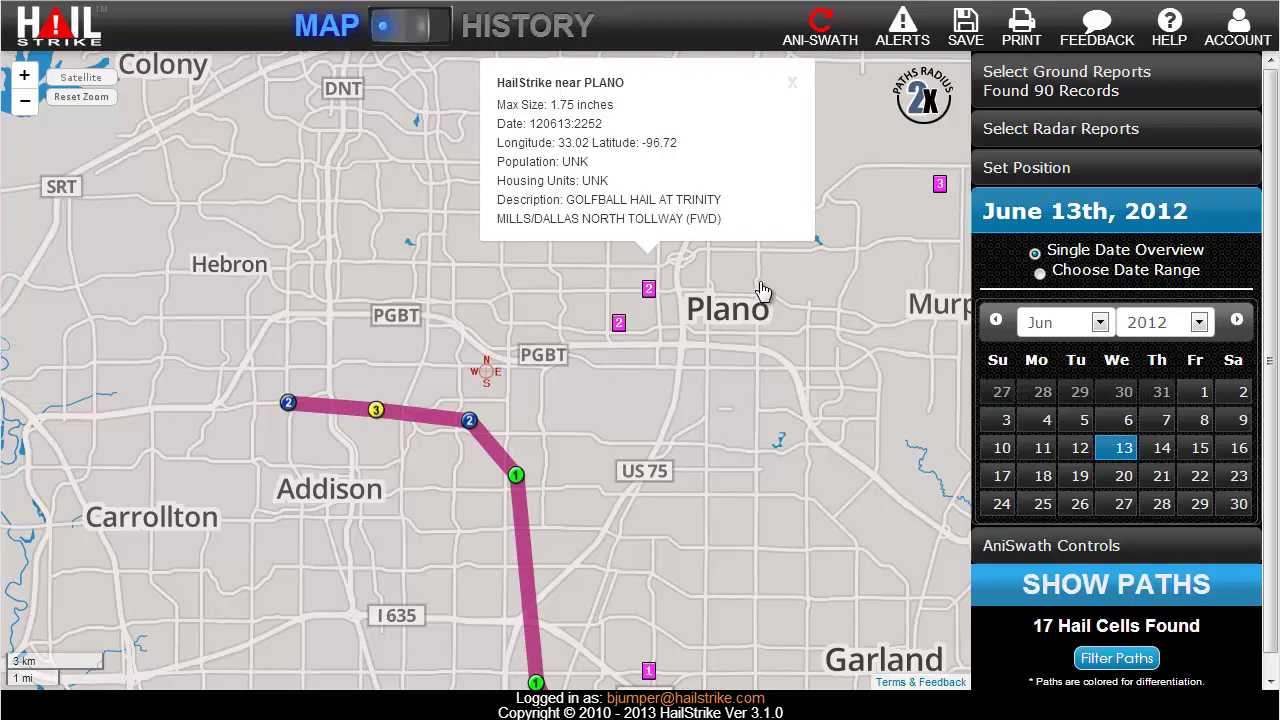
left_click(792, 88)
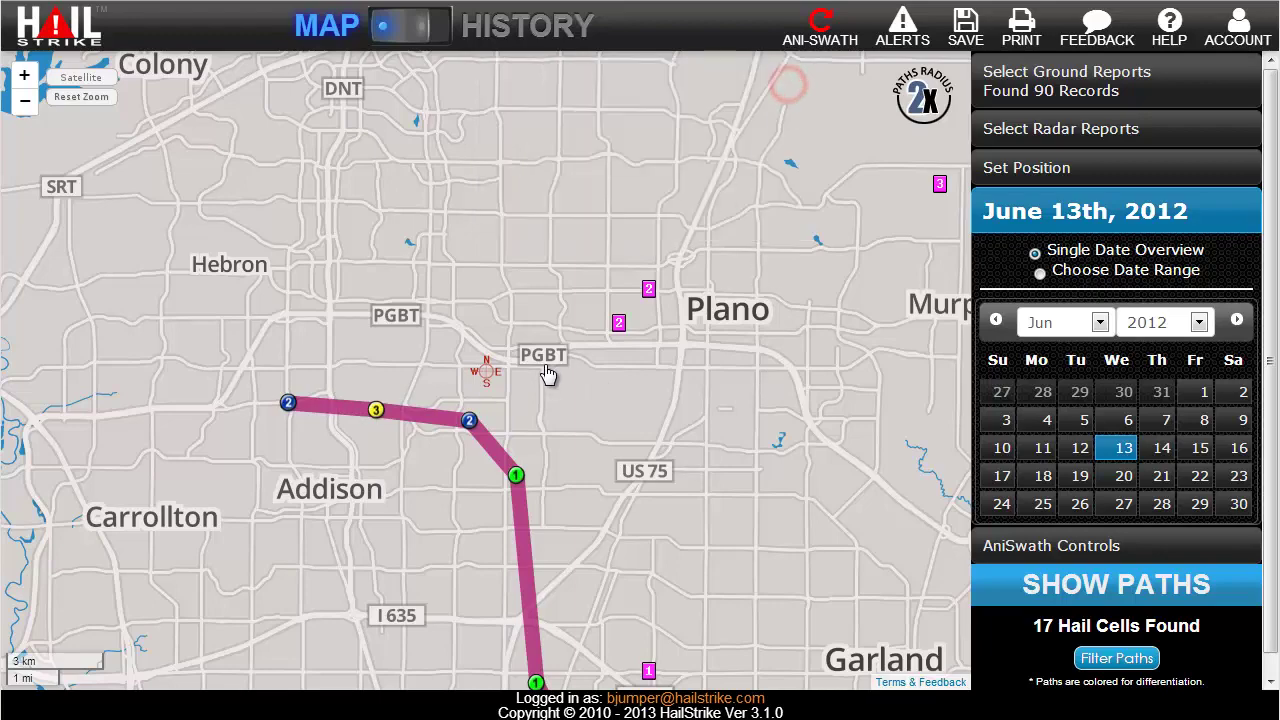
- Zoom out and pan to frame the hail paths through Irving, Arlington and Dallas
scroll(490, 376, "down", 1)
scroll(490, 376, "down", 1)
left_click_drag(582, 420, 715, 278)
scroll(508, 545, "up", 1)
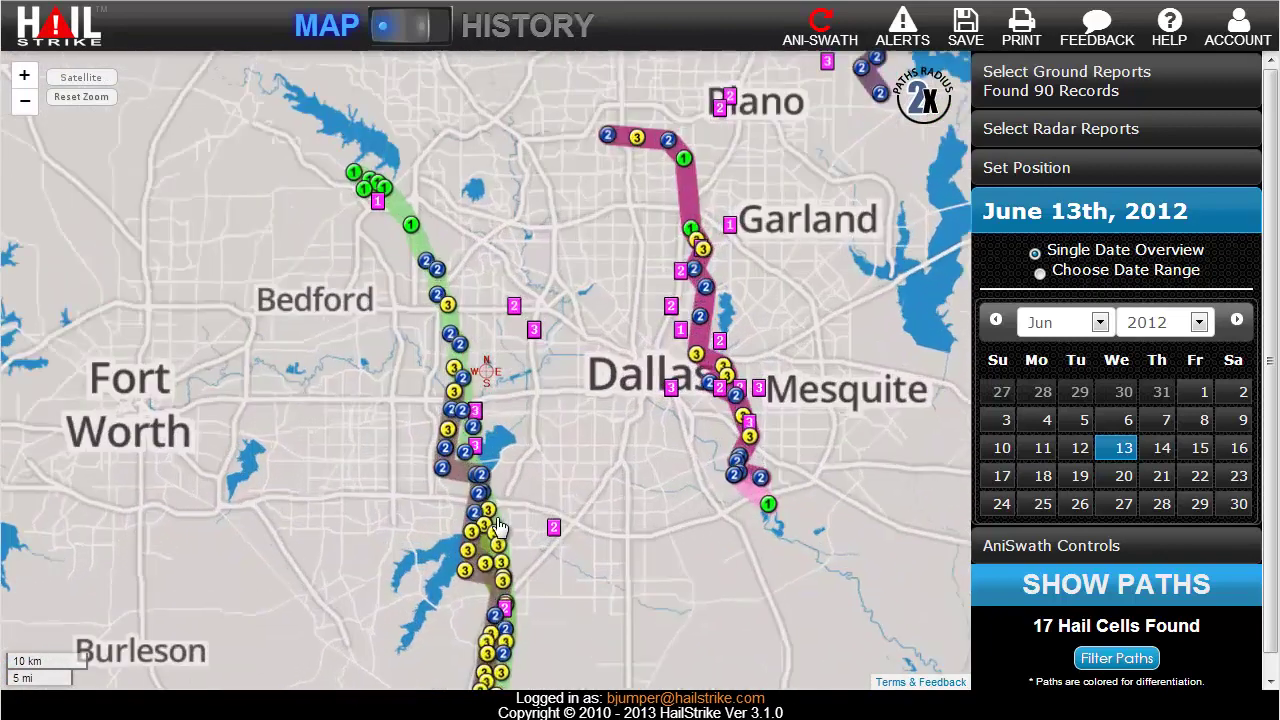
left_click_drag(545, 442, 583, 509)
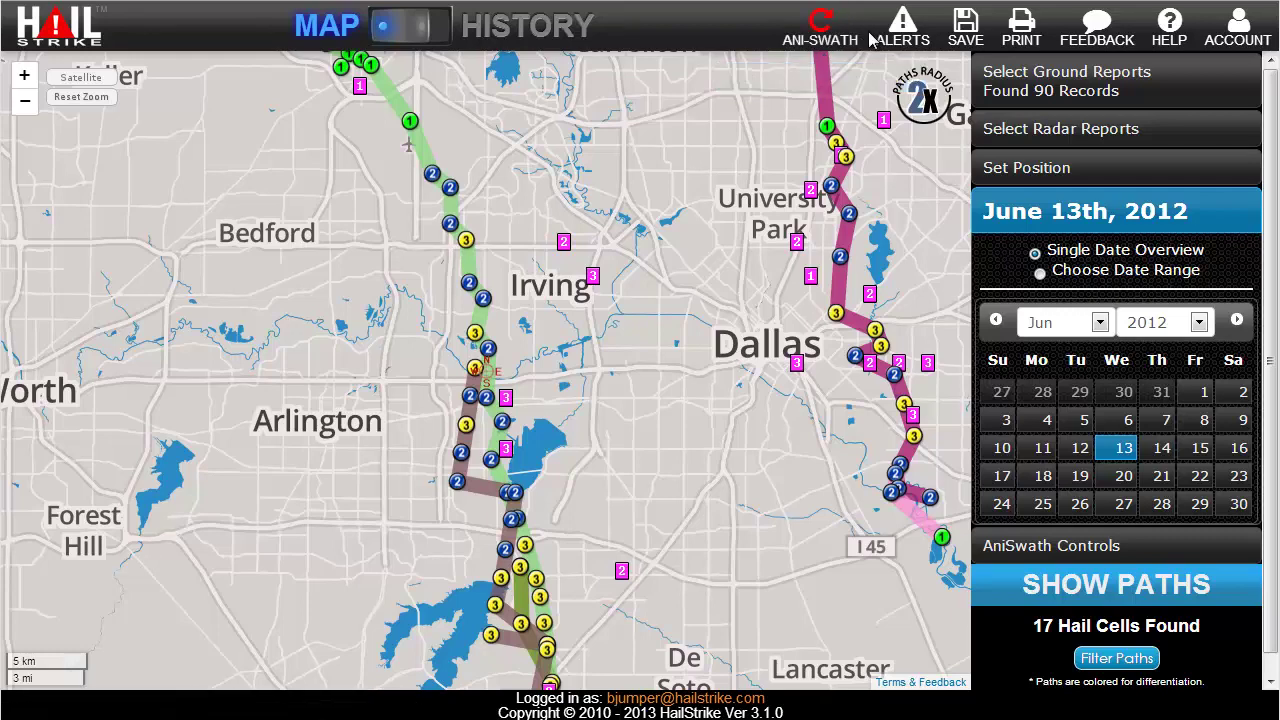
- Turn off the hail paths and load the 2012-06-13 DEMO AniSwath found by searching 'dallas'
left_click(994, 128)
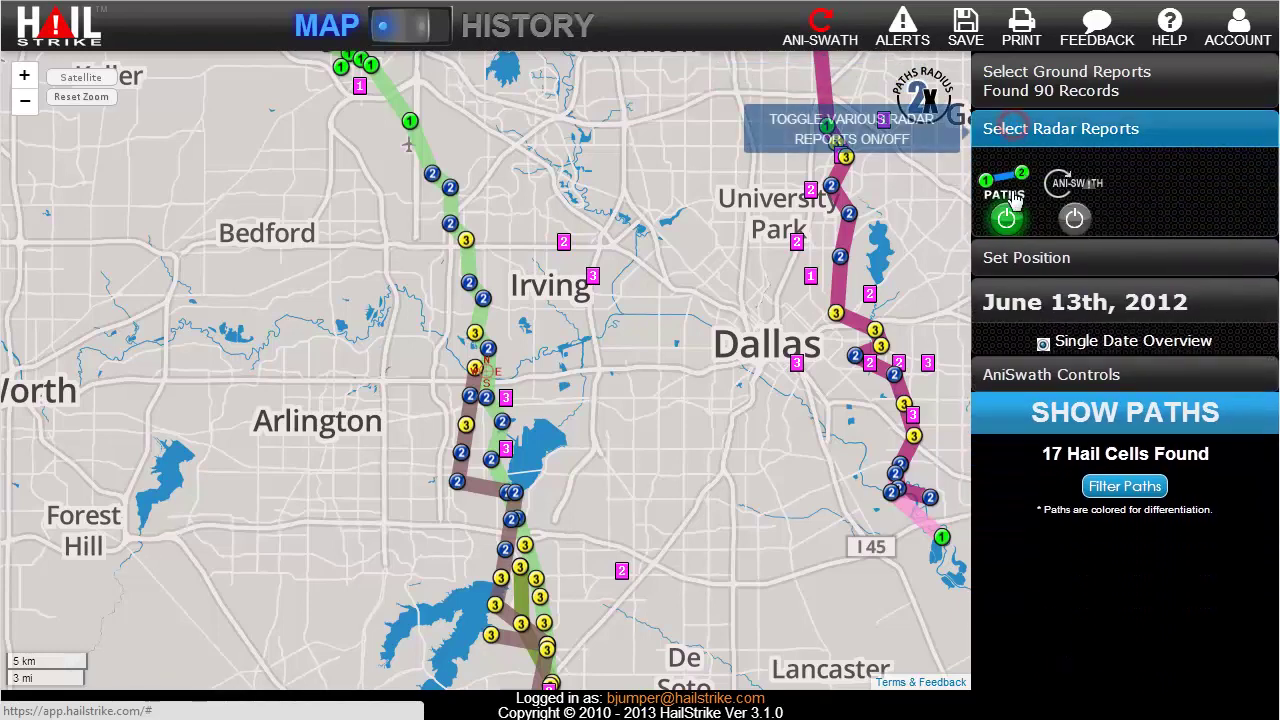
left_click(1005, 218)
left_click(820, 28)
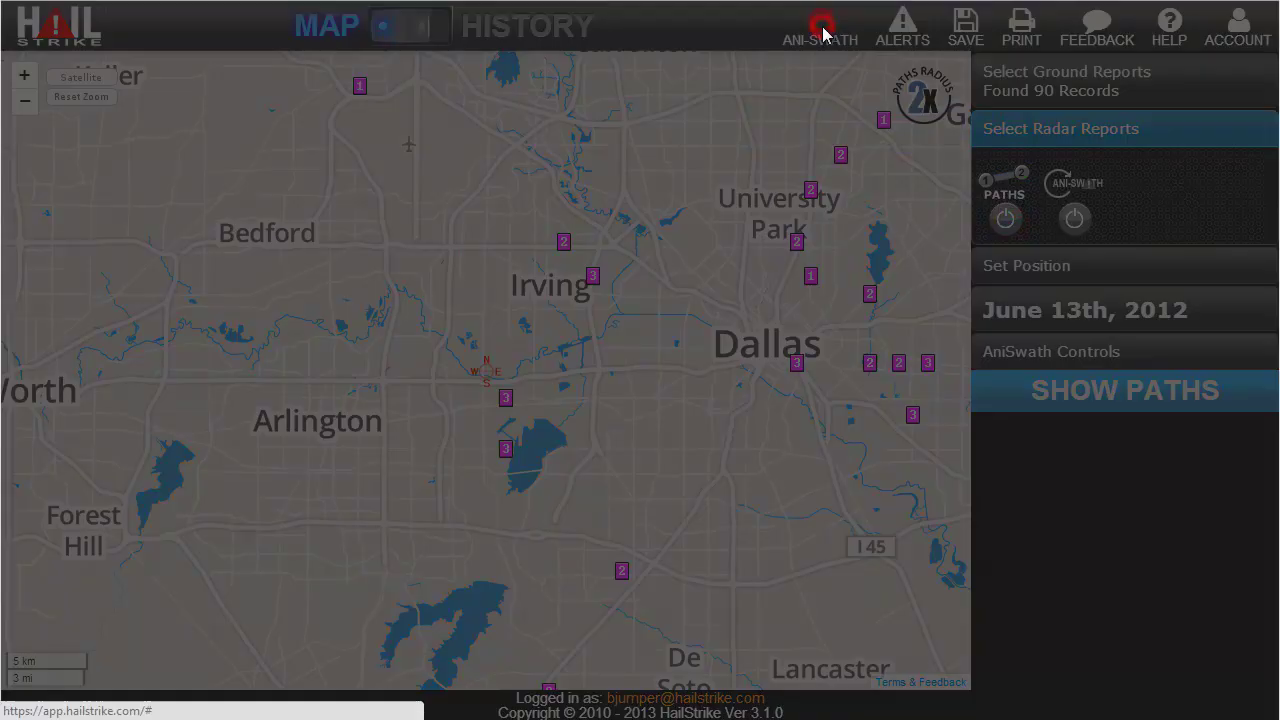
left_click(710, 232)
type("dallas")
key("Return")
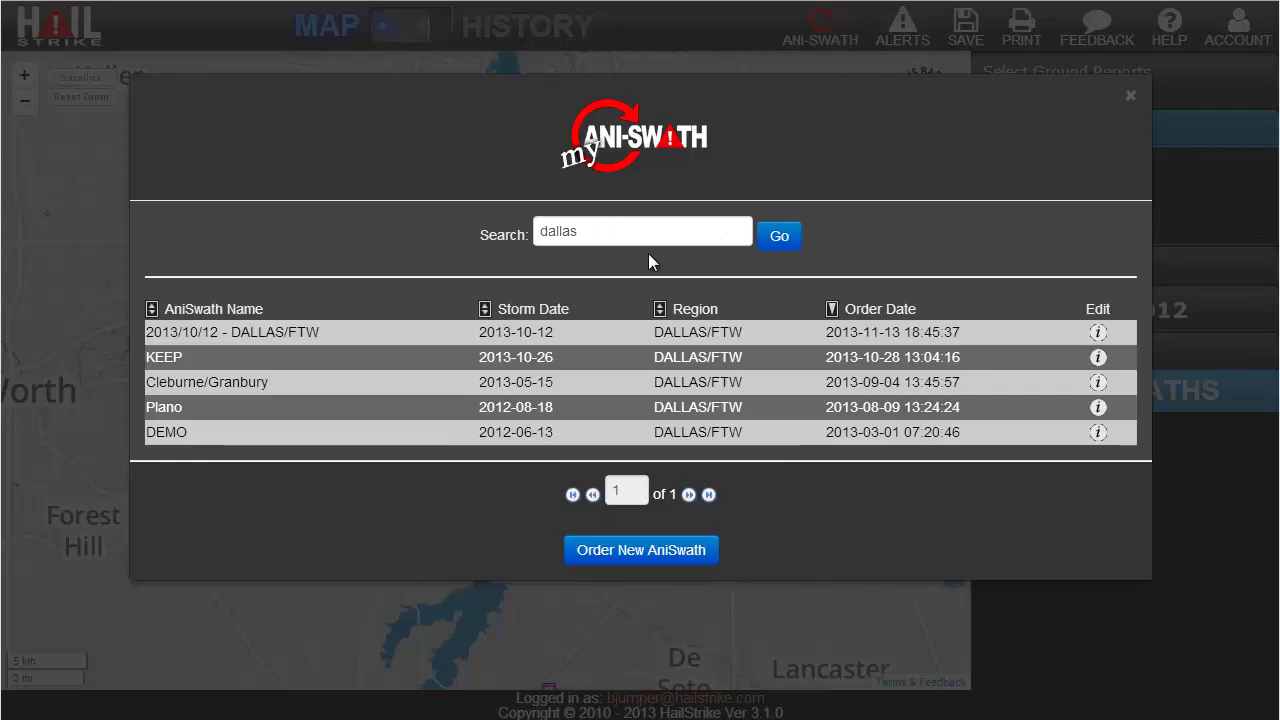
left_click(466, 437)
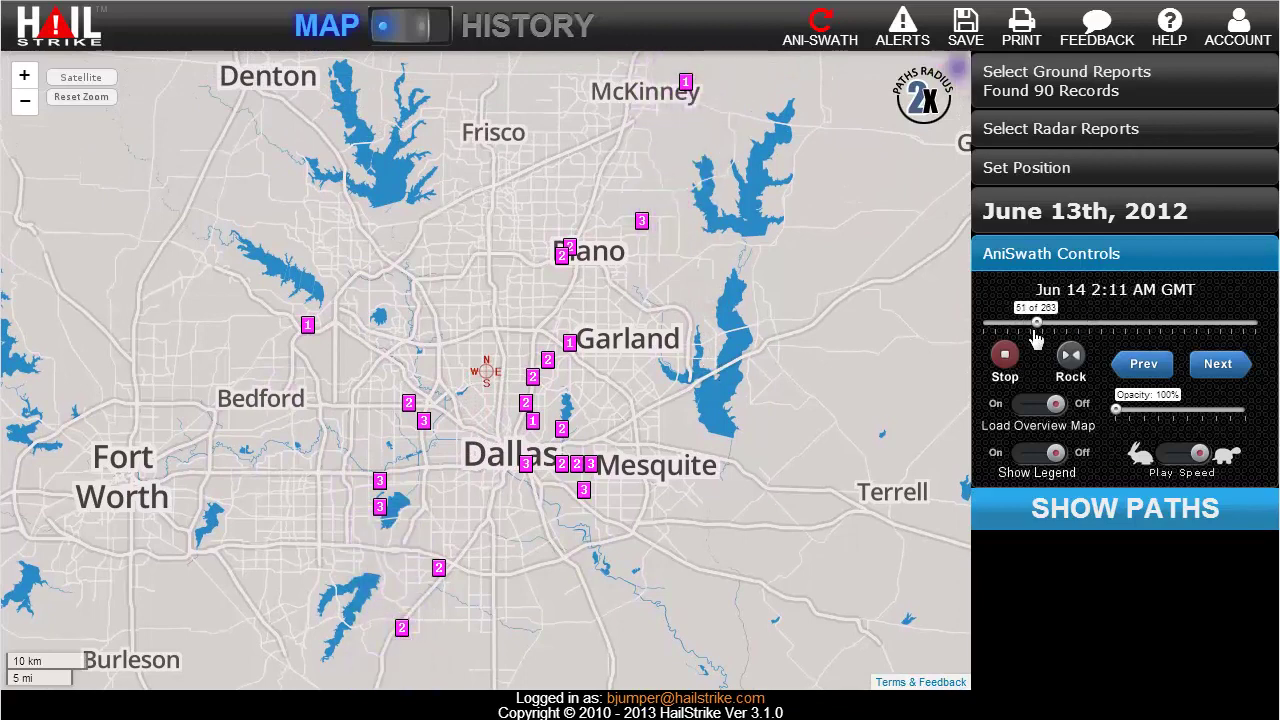
- Rewind the AniSwath animation, frame the search circle around Dallas, and pause playback
left_click_drag(1036, 323, 985, 323)
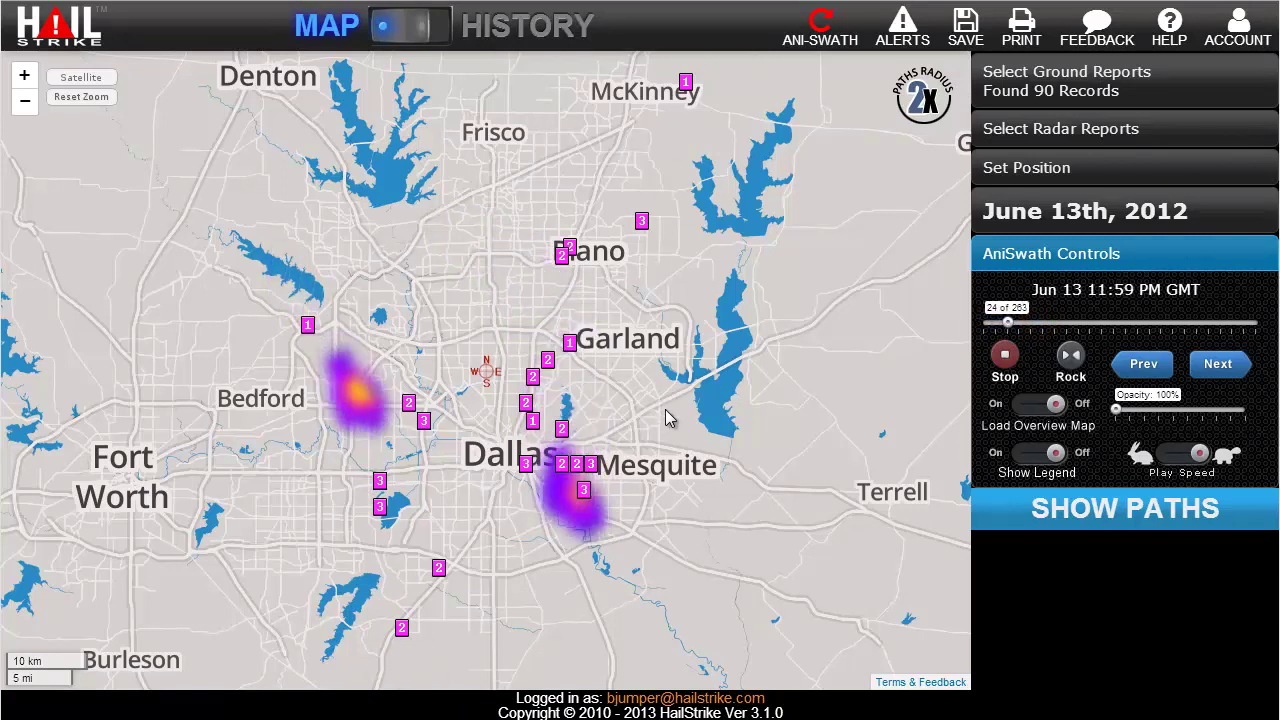
scroll(483, 374, "down", 3)
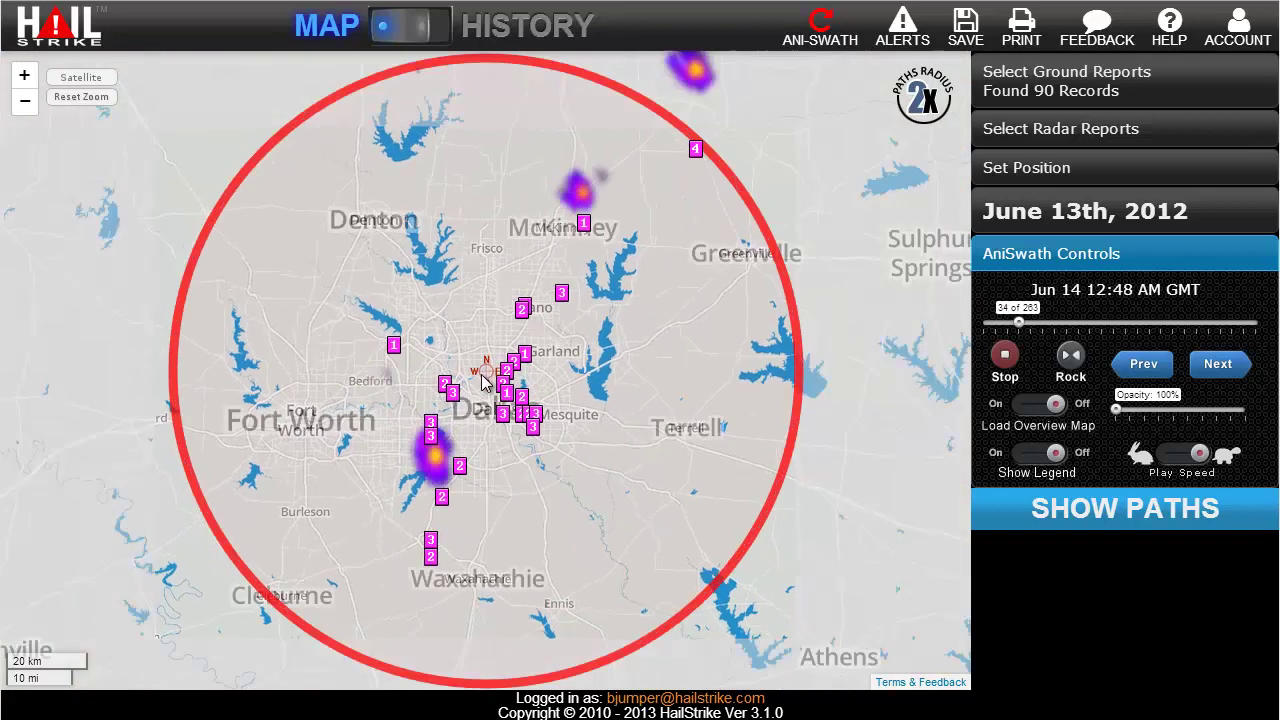
left_click_drag(583, 460, 652, 406)
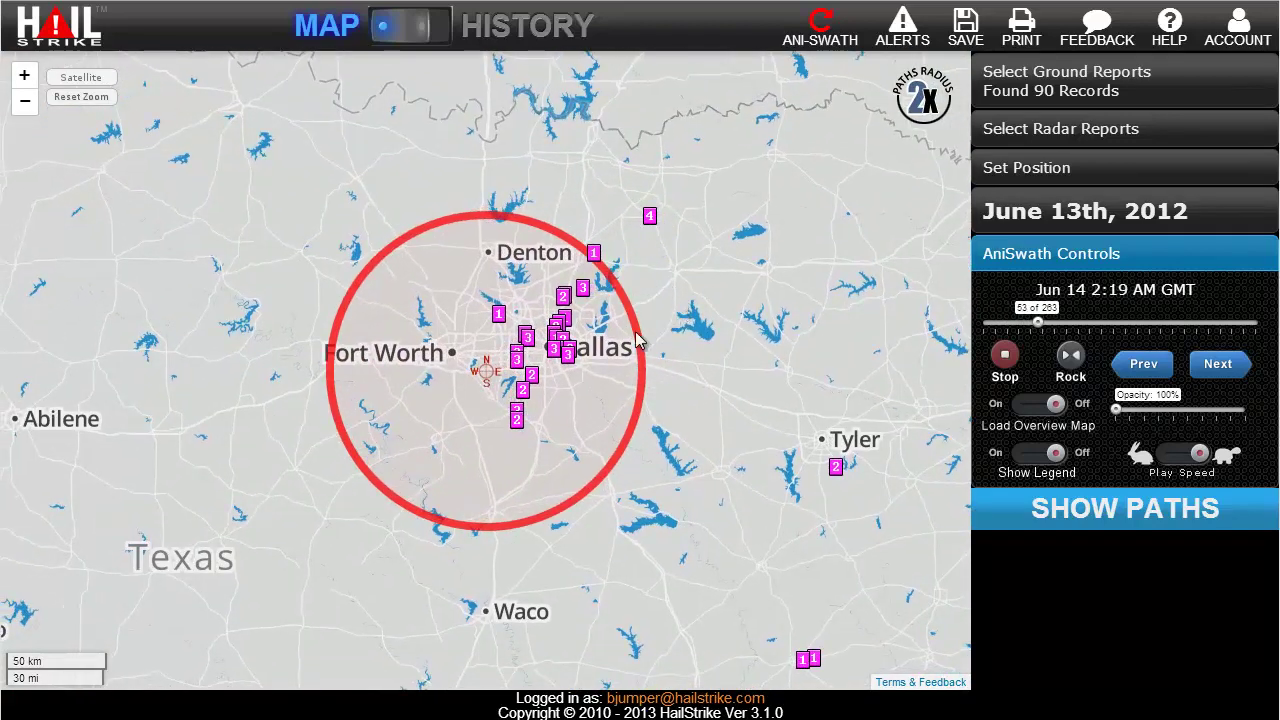
left_click_drag(1043, 322, 987, 325)
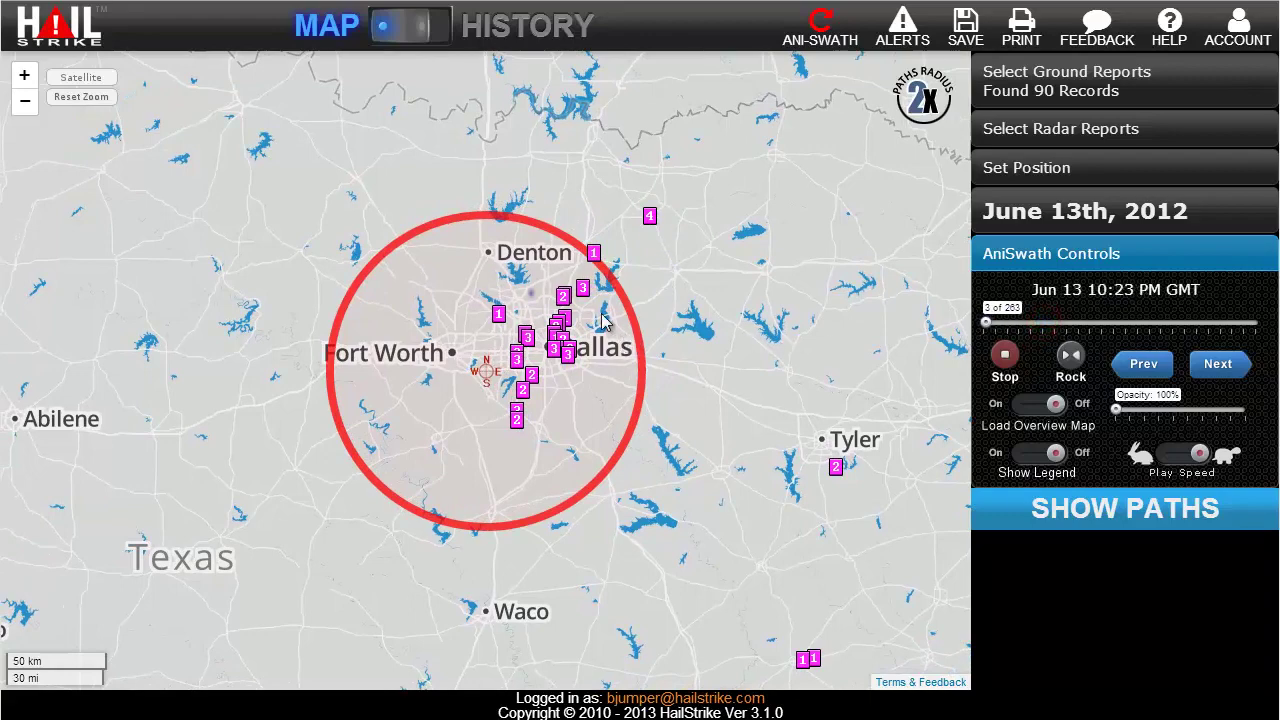
scroll(615, 330, "up", 2)
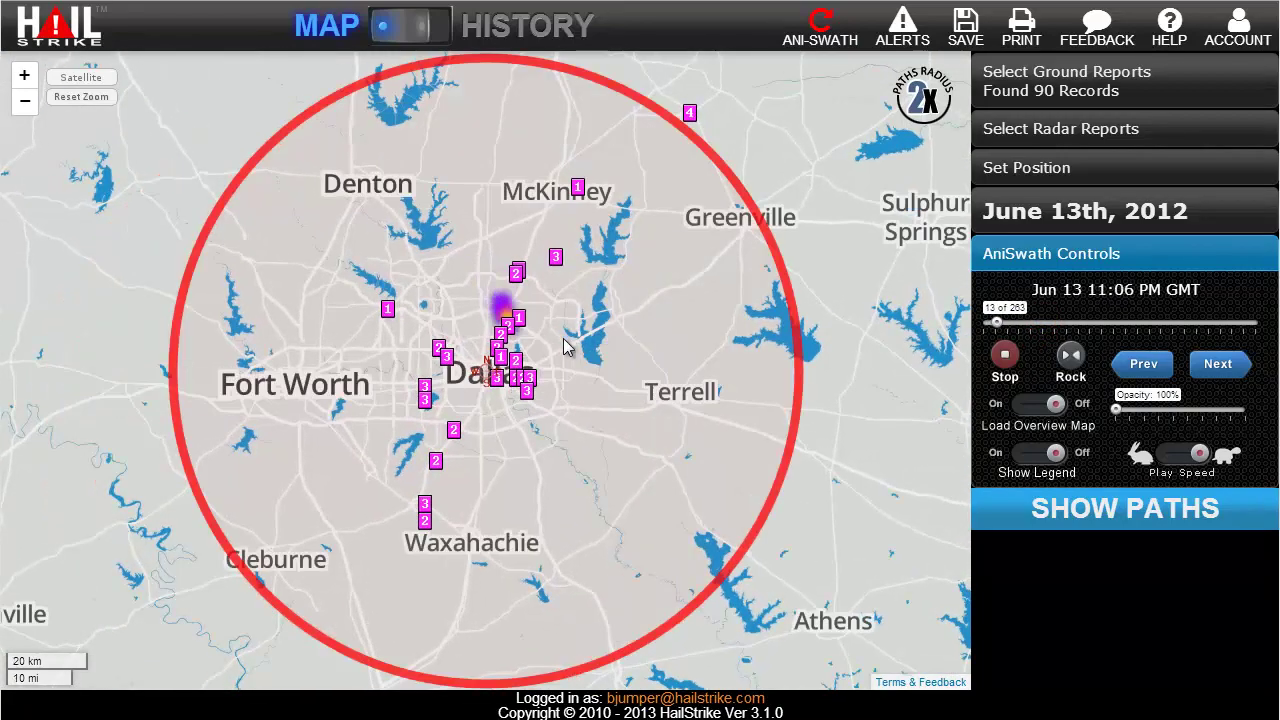
left_click(1008, 372)
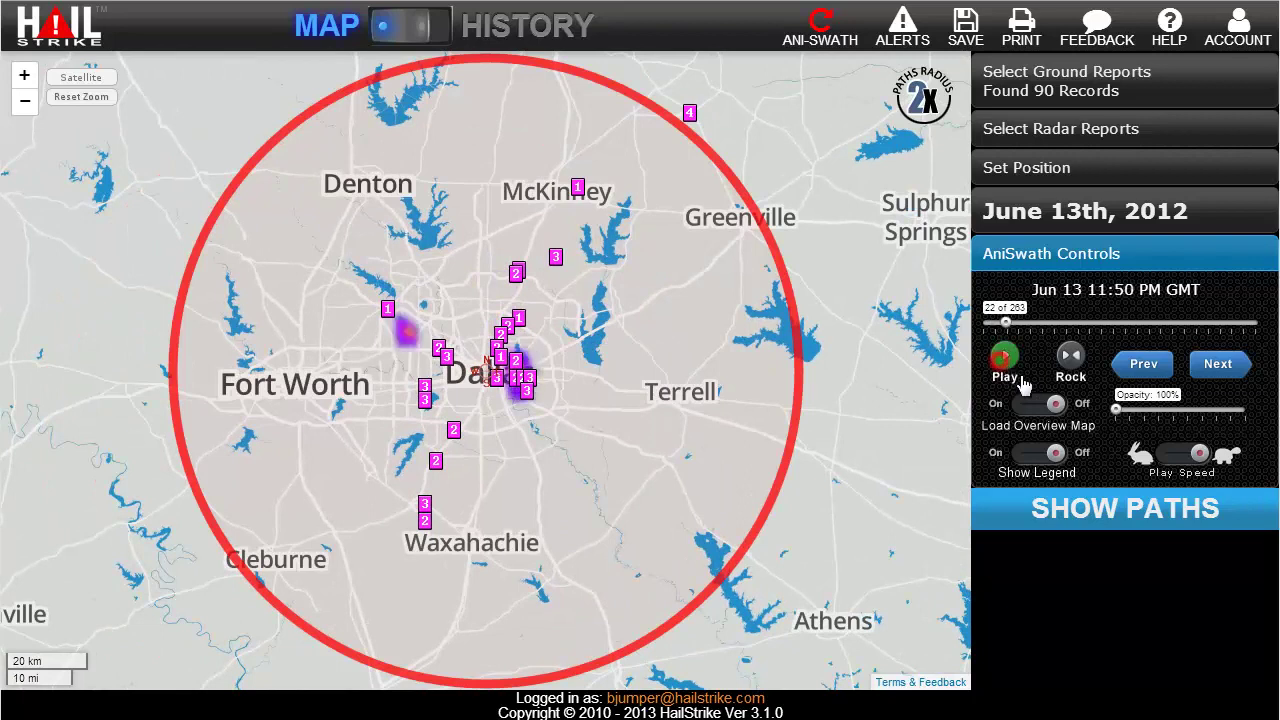
- Enable the overview map and legend, rewind to 10:16 PM, and show the hail cell paths
left_click(1040, 410)
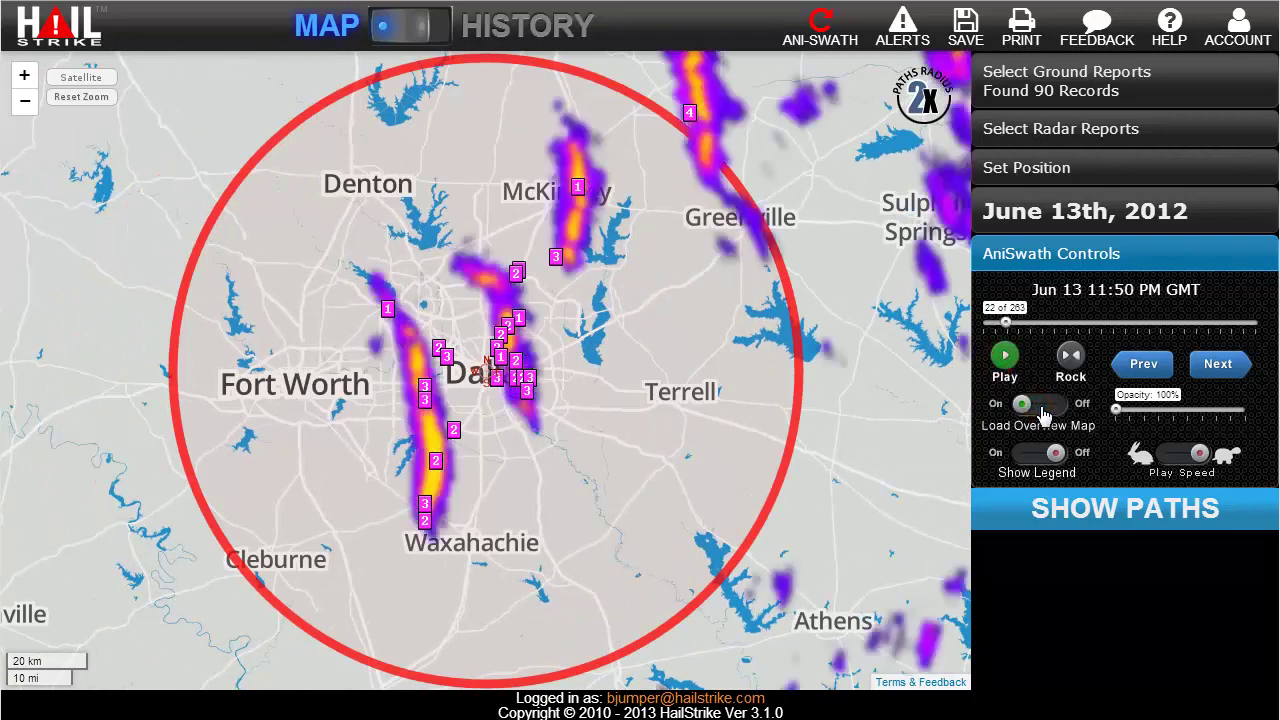
left_click(1043, 456)
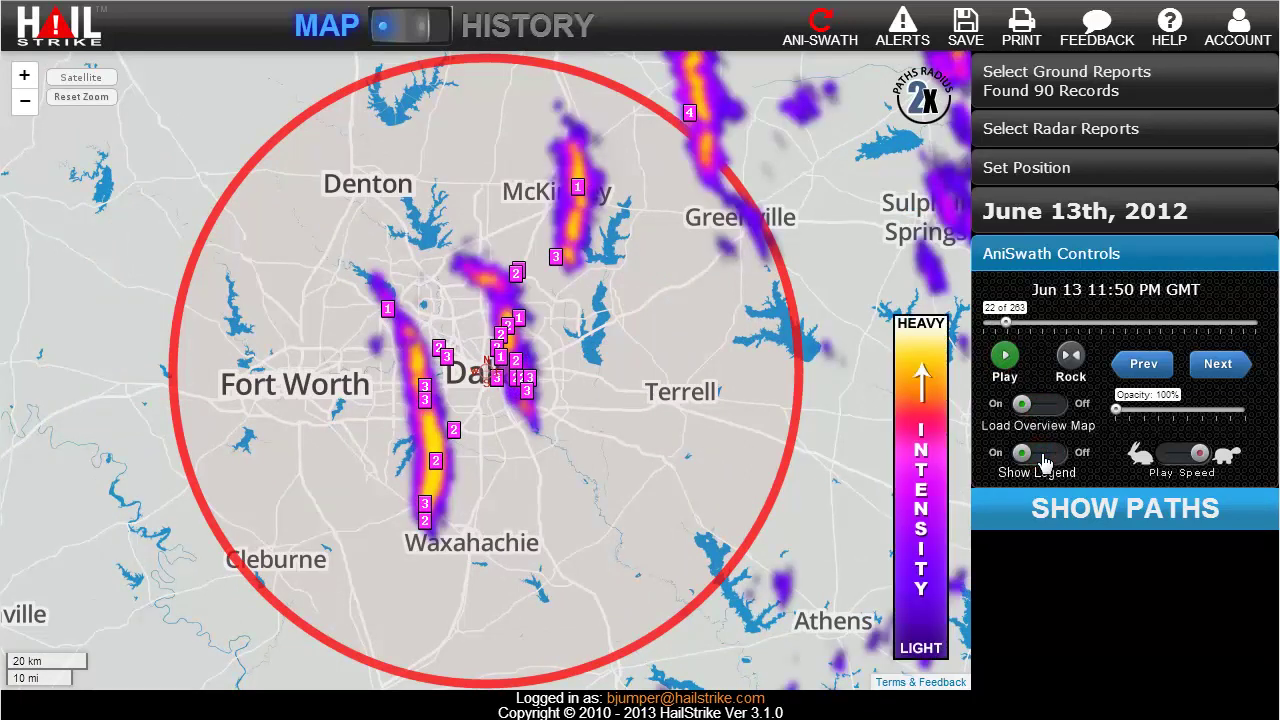
left_click_drag(1008, 330, 984, 330)
scroll(510, 340, "up", 1)
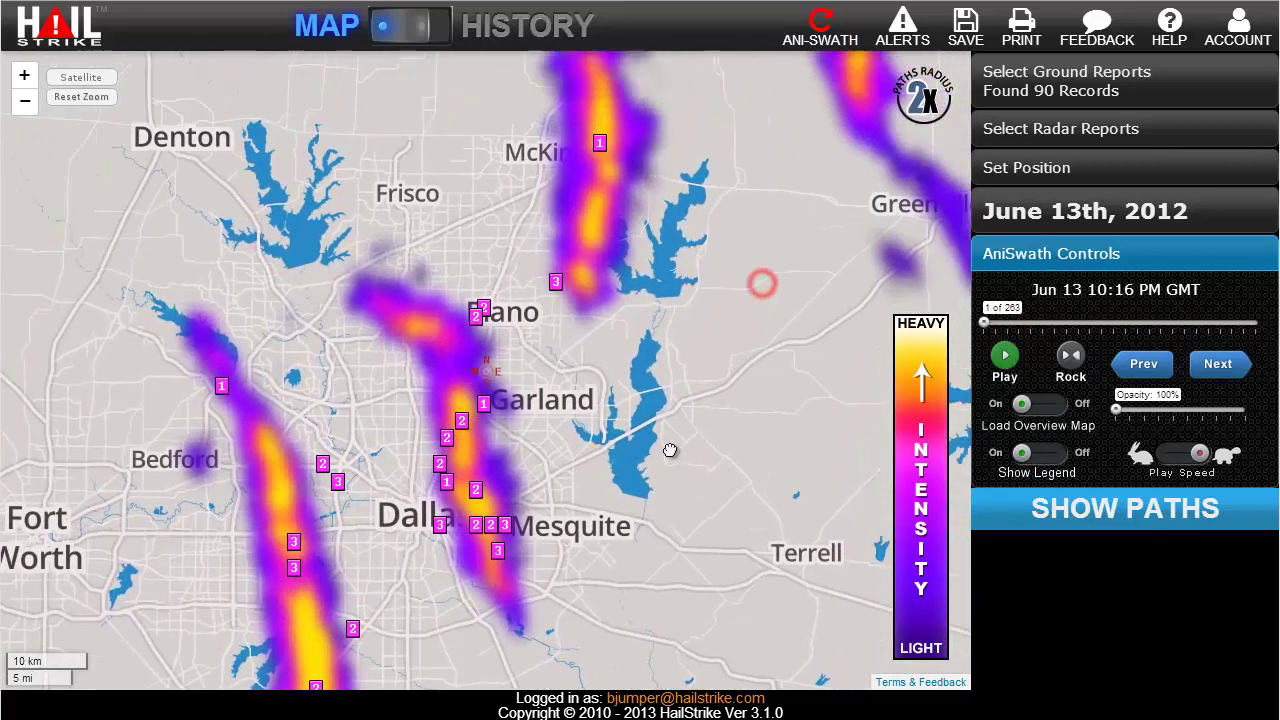
left_click_drag(763, 280, 559, 577)
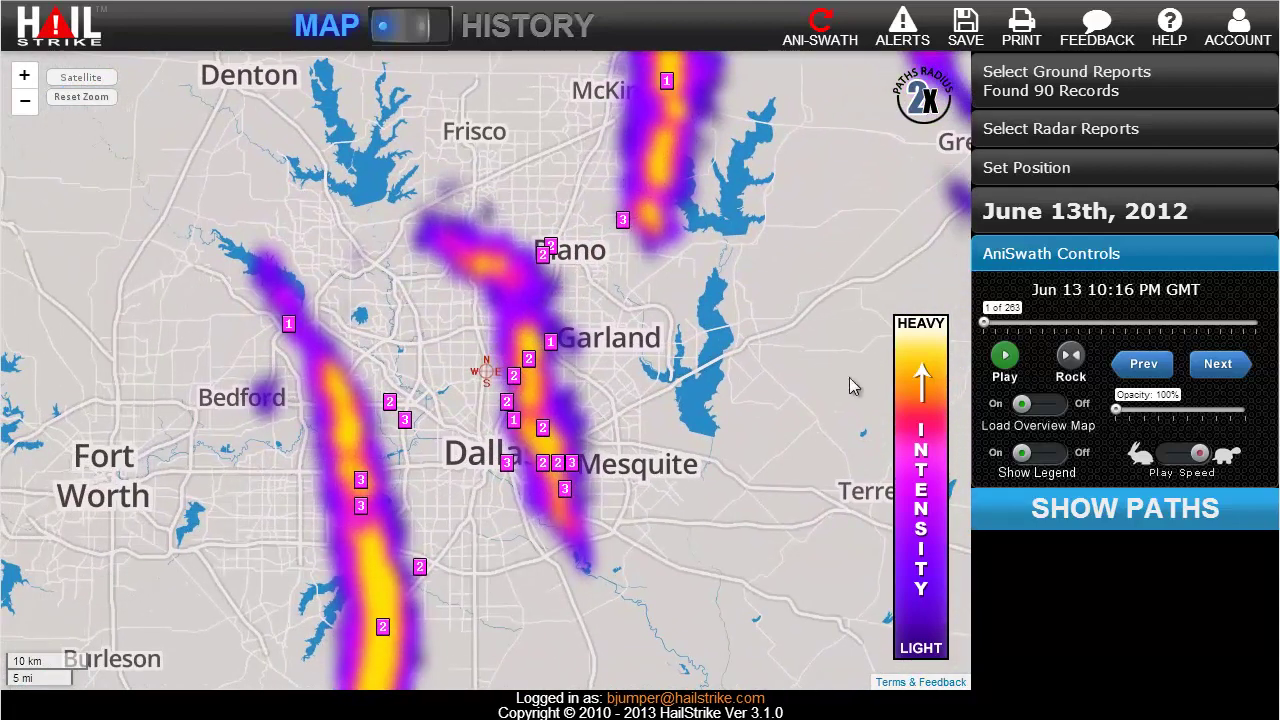
left_click(1110, 512)
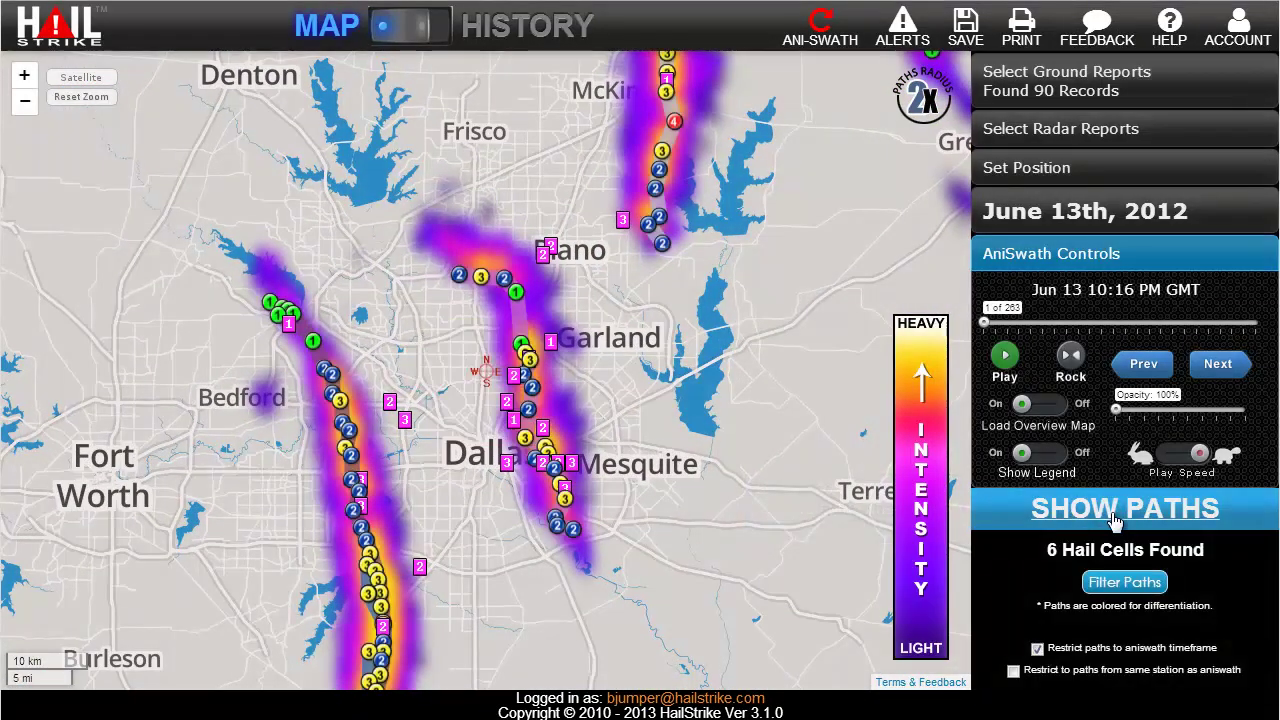
- Zoom toward Plano and set the swath overlay opacity to 70%
scroll(537, 283, "up", 1)
scroll(505, 258, "up", 1)
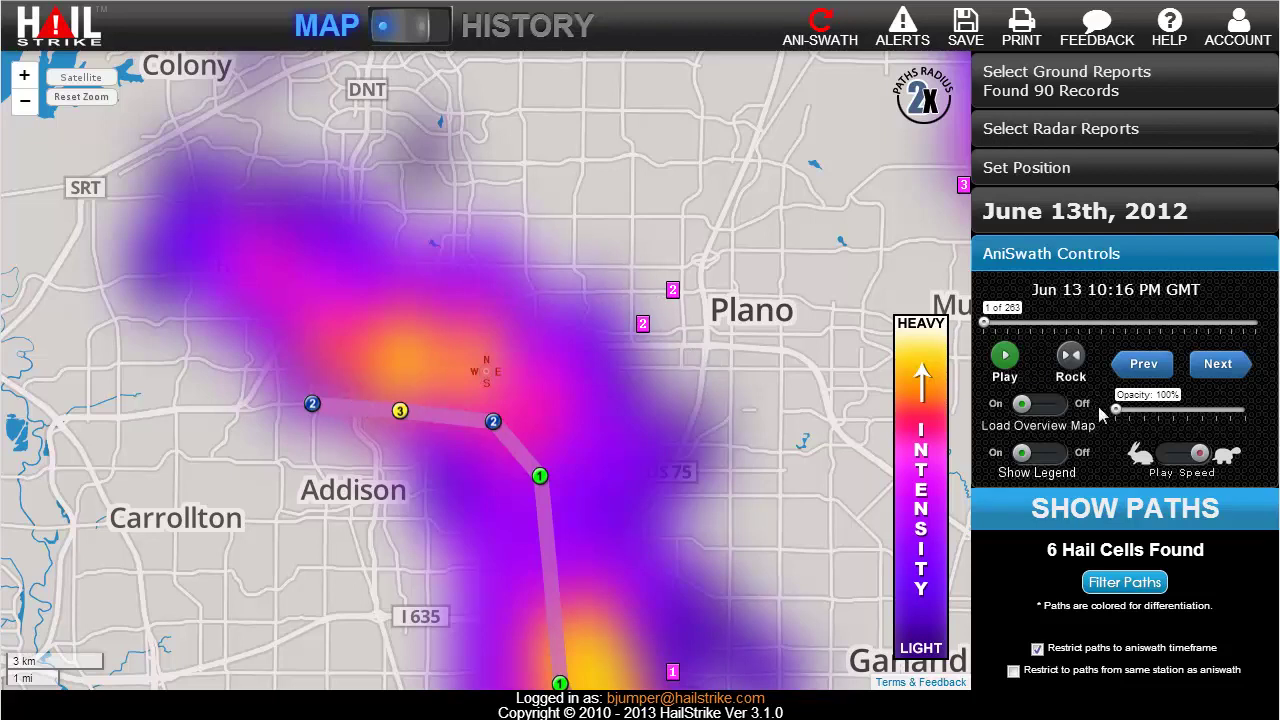
left_click_drag(1115, 412, 1133, 412)
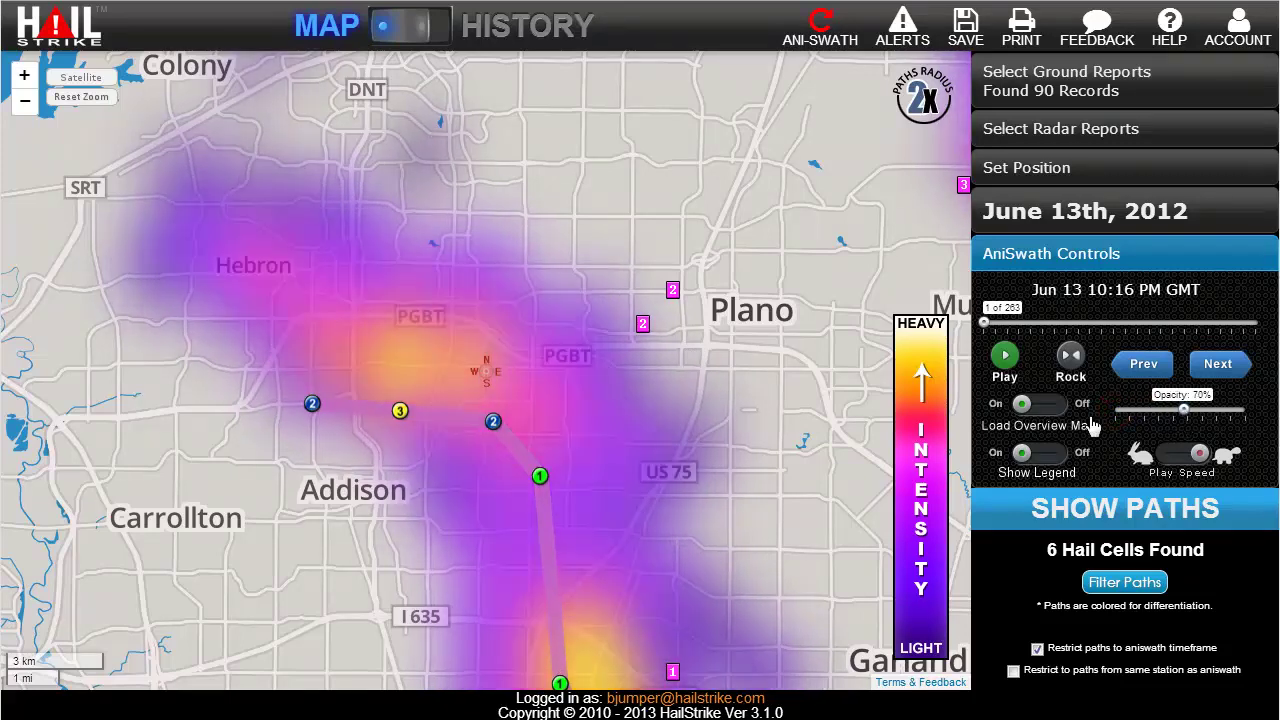
- Switch to satellite imagery zoomed in around Frankford Rd and Campbell Rd
scroll(426, 380, "up", 1)
scroll(458, 373, "up", 1)
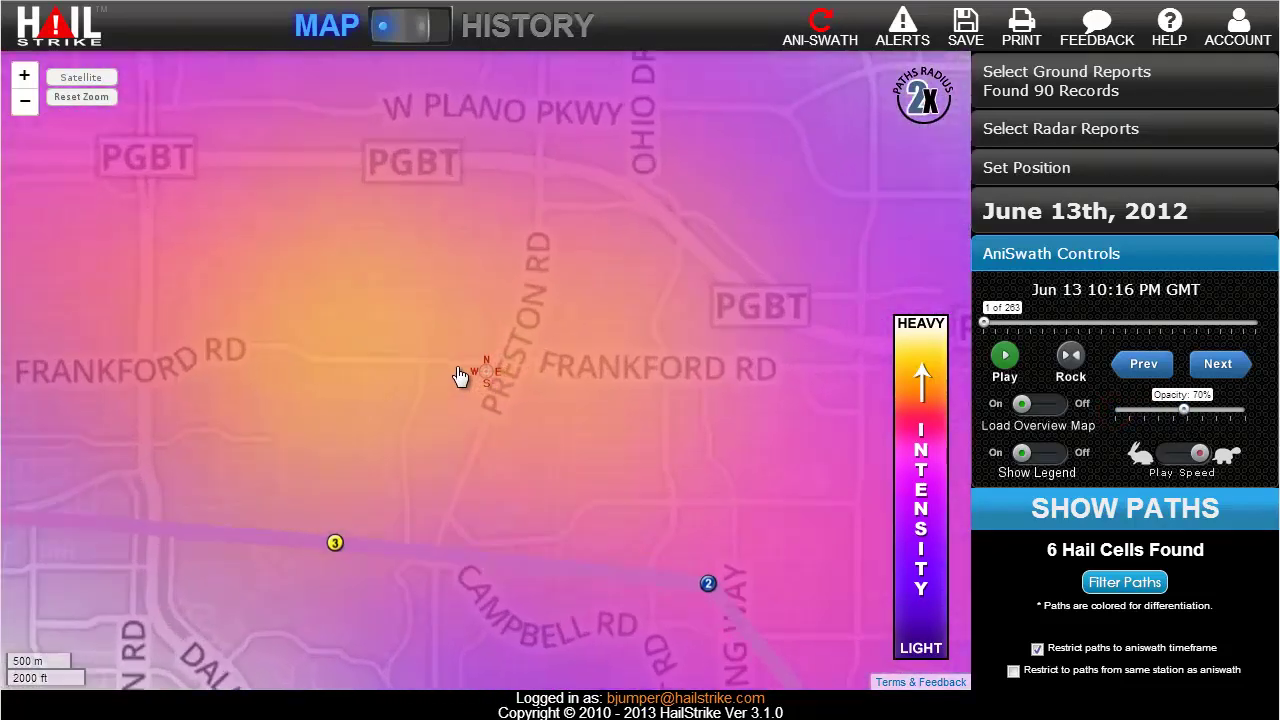
scroll(457, 371, "up", 1)
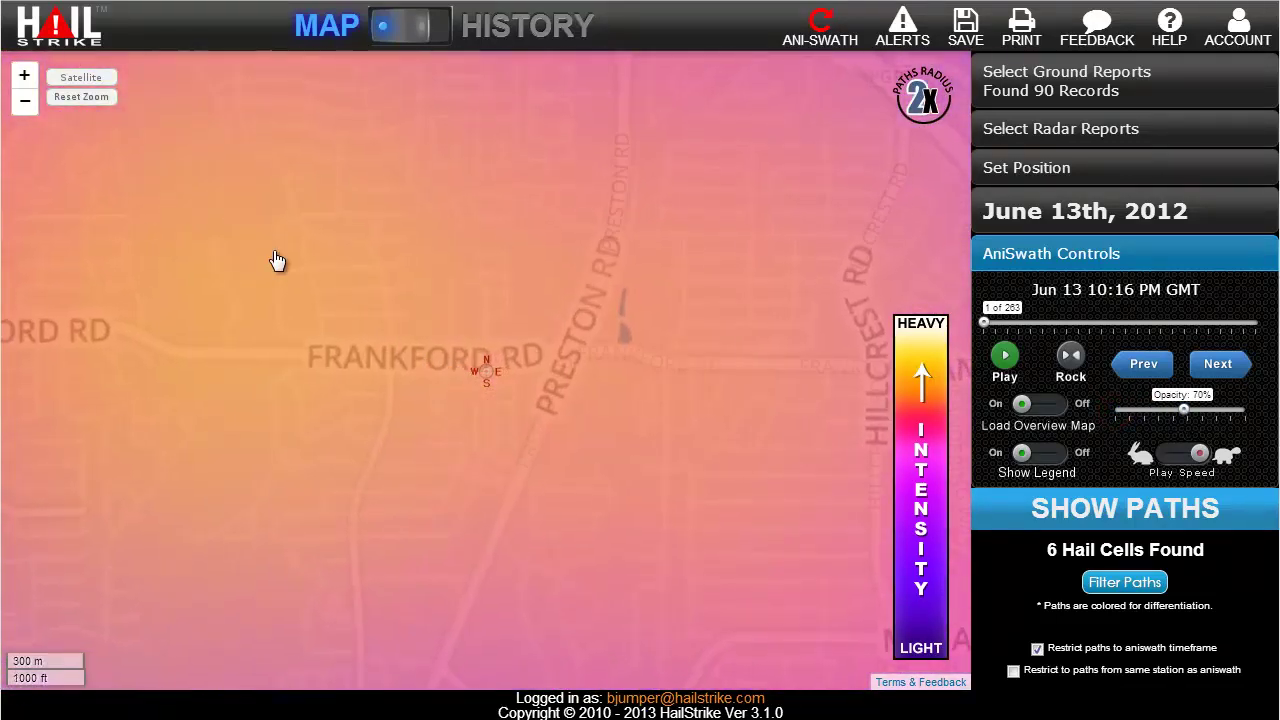
left_click(70, 80)
scroll(432, 326, "up", 1)
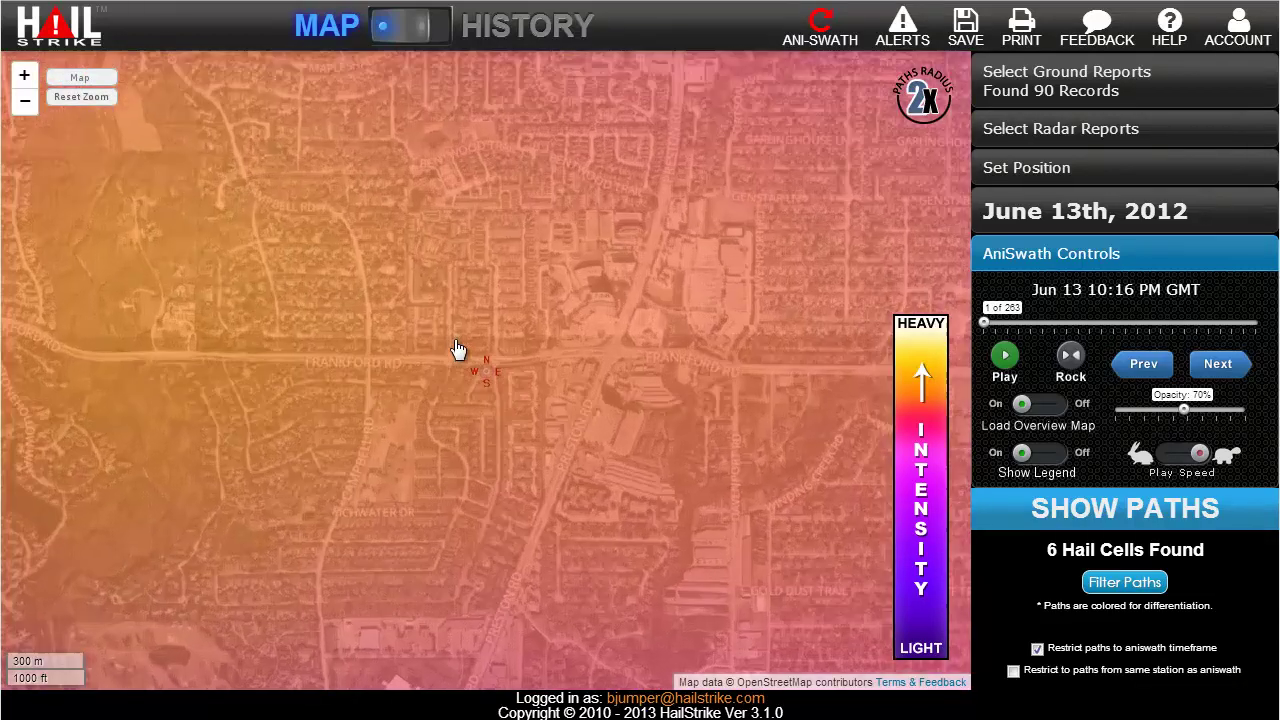
left_click_drag(390, 331, 622, 475)
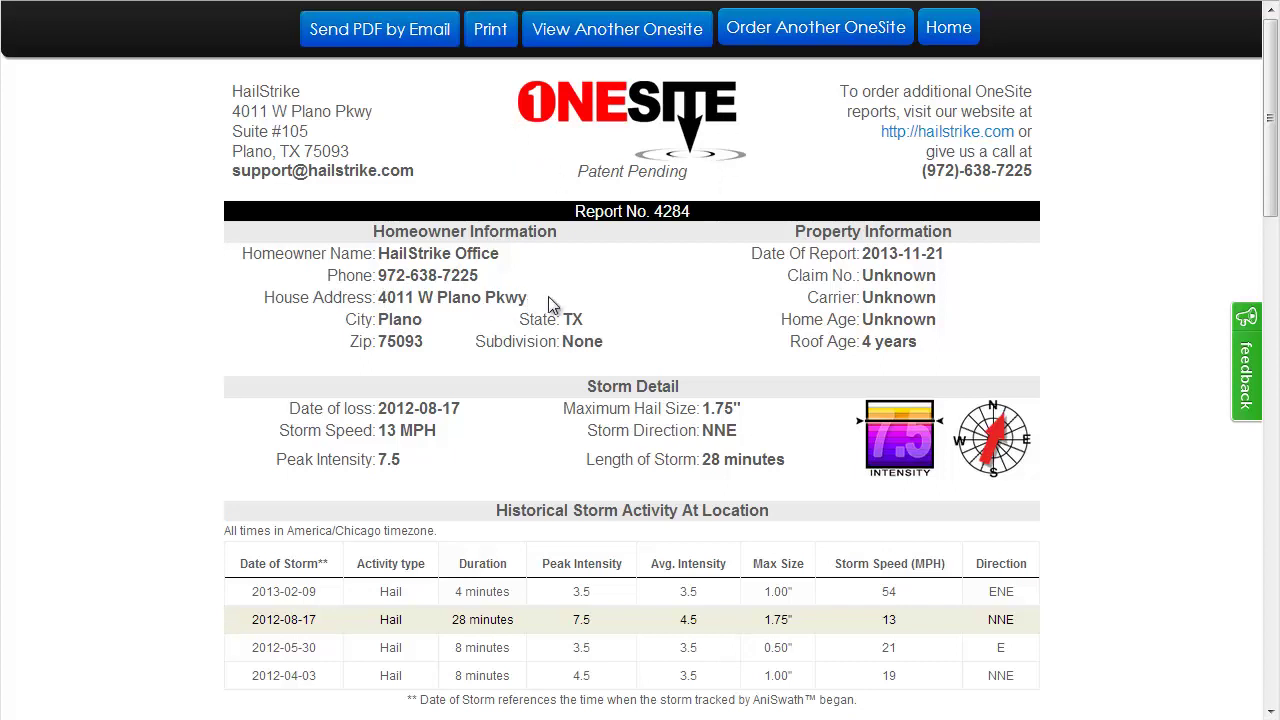
- Scroll through Report No. 4284's storm tables, aerial, route and heat maps, then back up
scroll(150, 490, "down", 2)
scroll(172, 488, "down", 1)
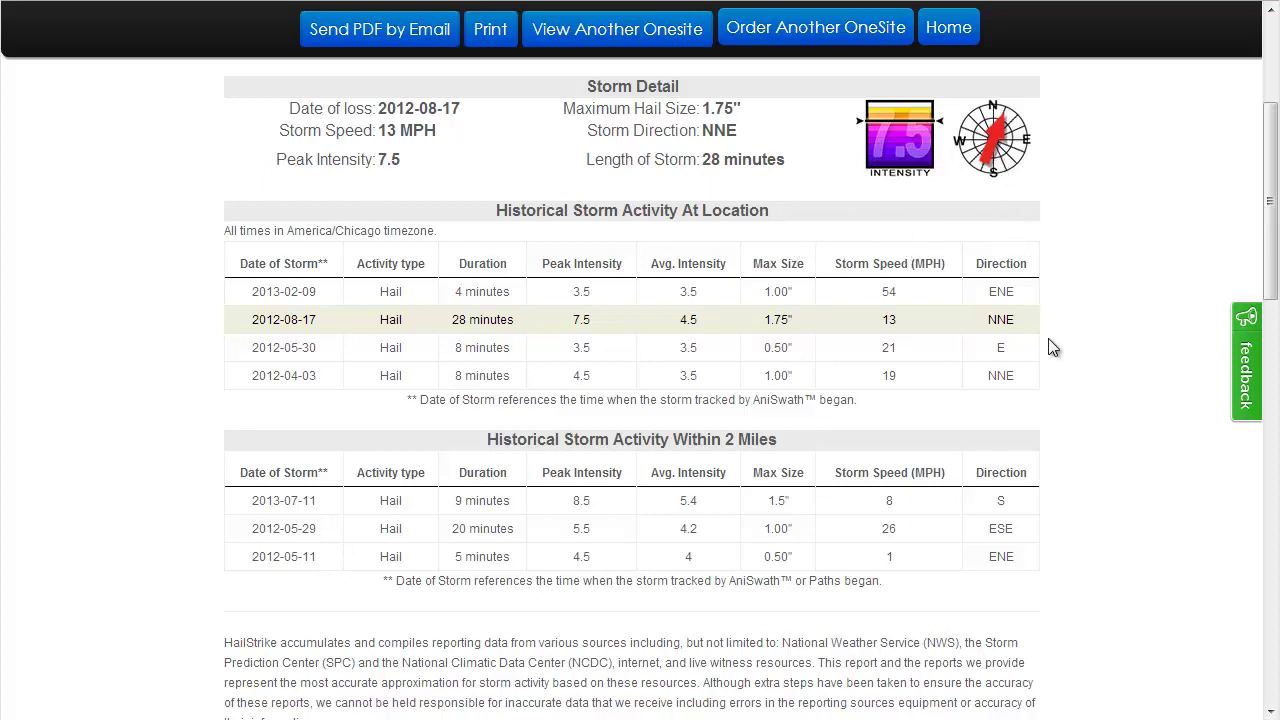
scroll(1048, 339, "down", 5)
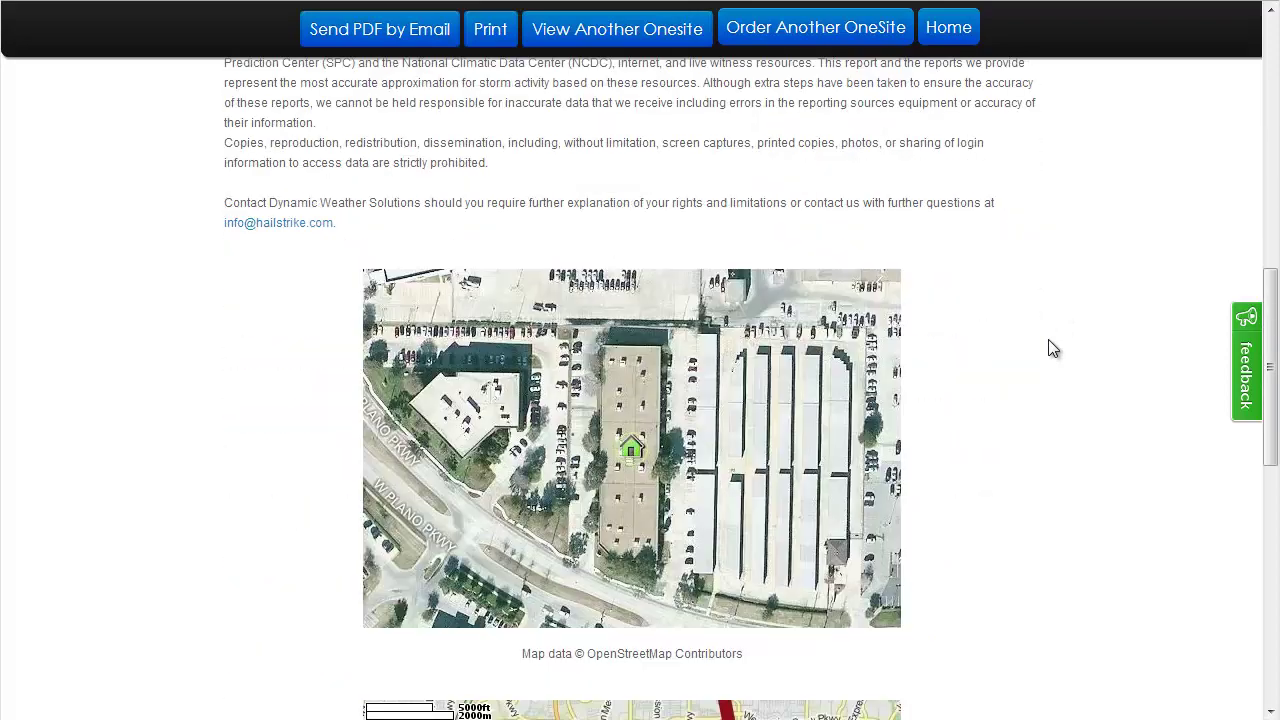
scroll(1052, 347, "down", 2)
scroll(800, 343, "down", 1)
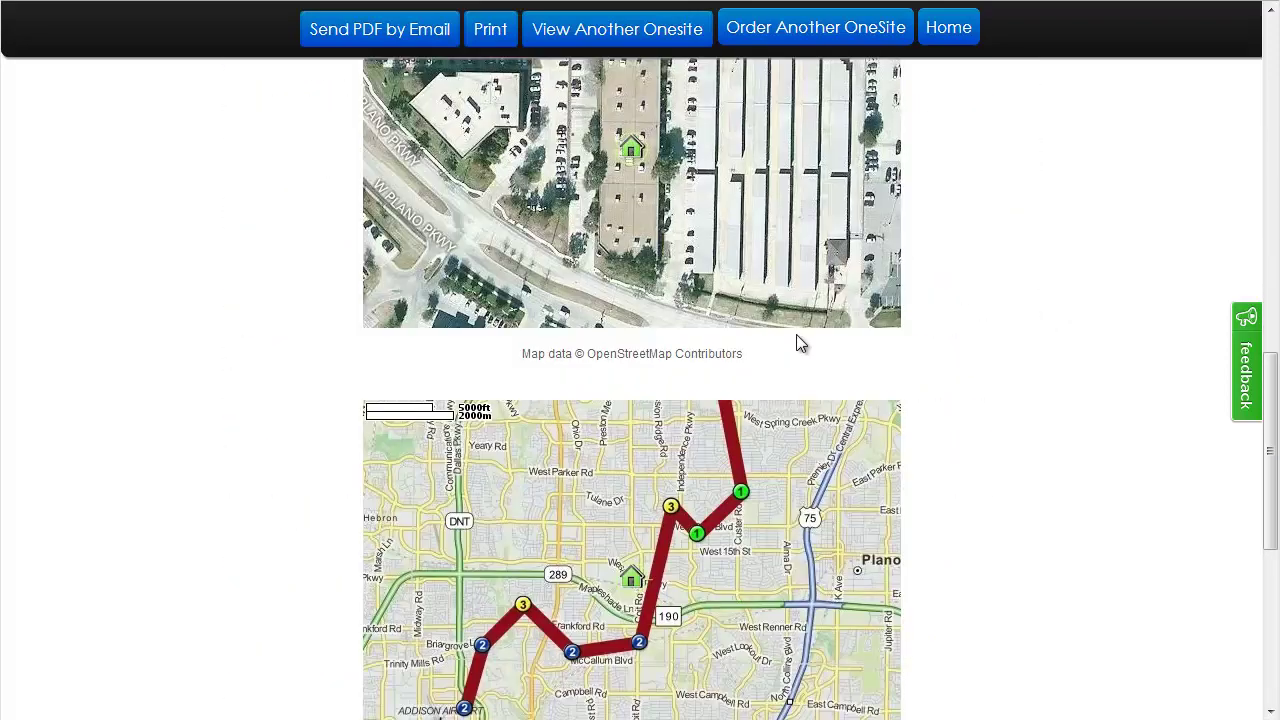
scroll(798, 338, "down", 2)
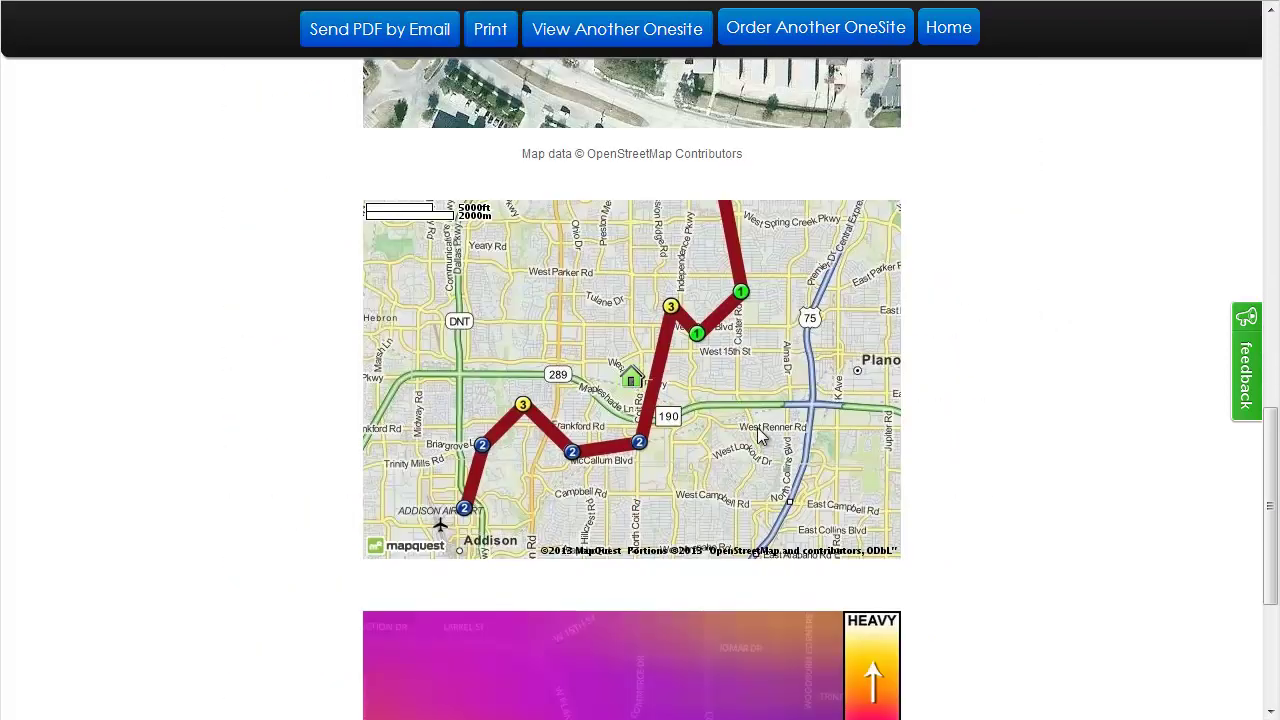
scroll(759, 437, "down", 3)
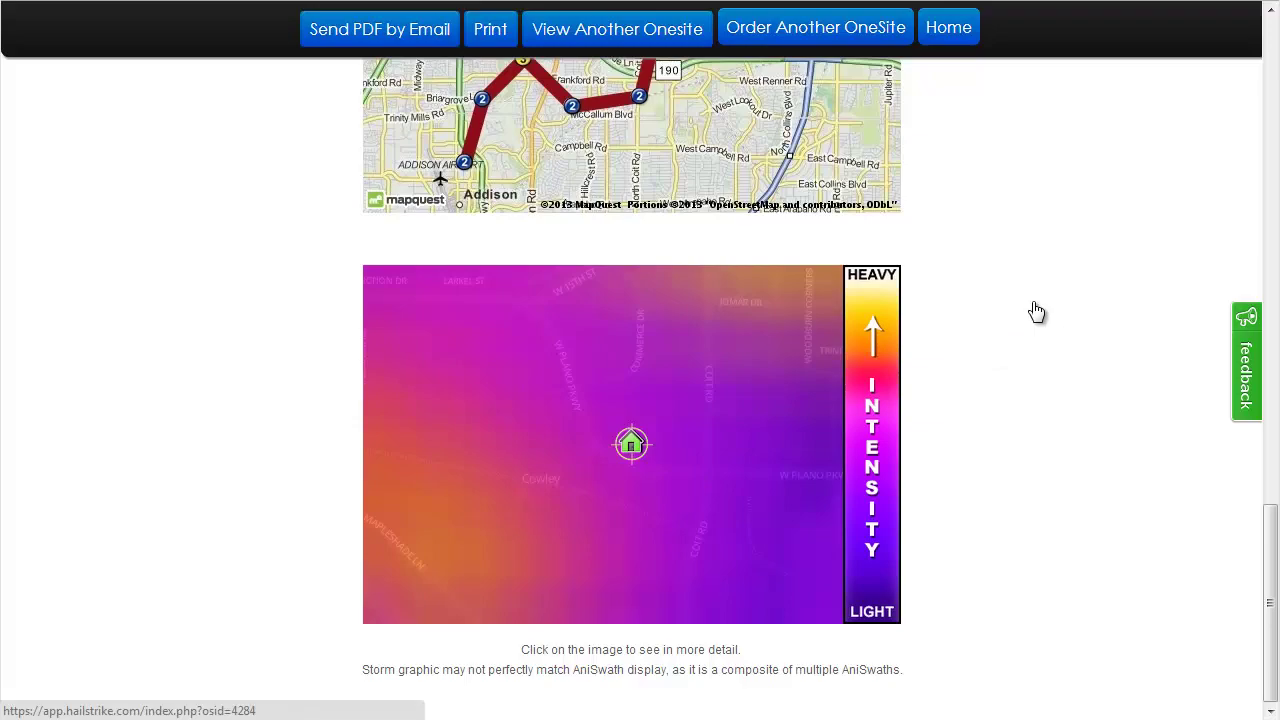
scroll(1036, 312, "up", 10)
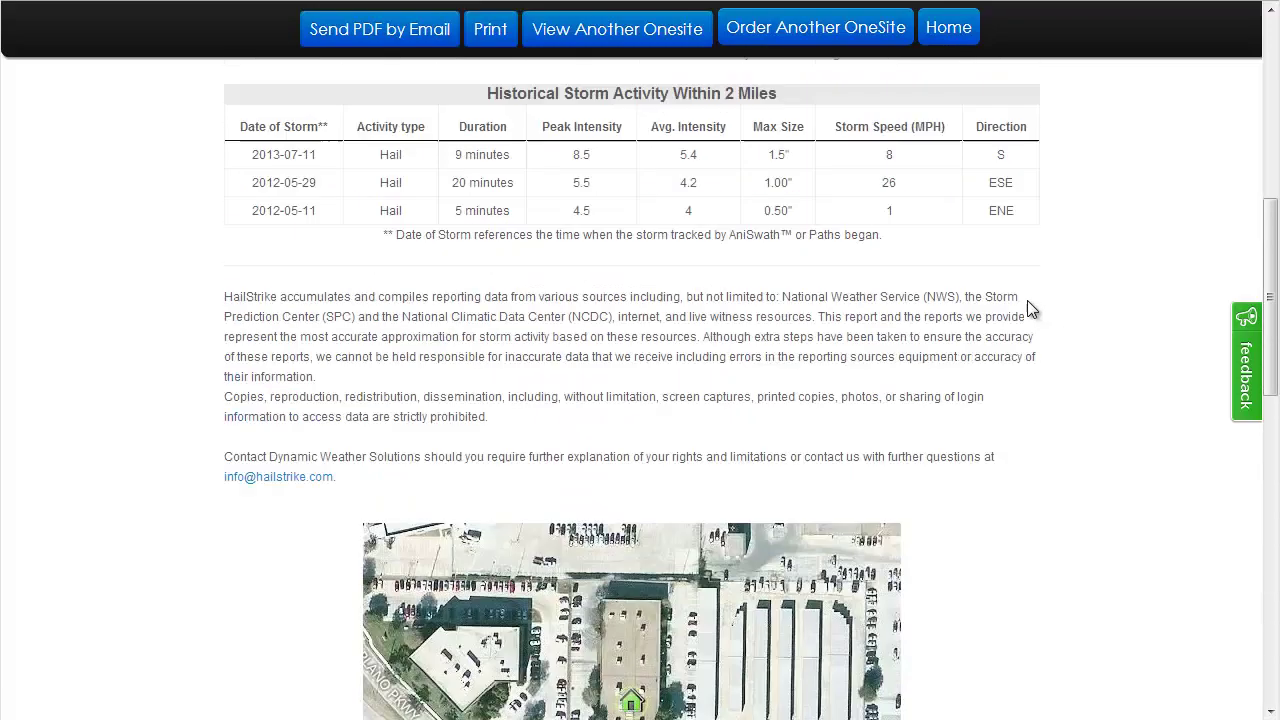
scroll(1031, 309, "up", 5)
scroll(1031, 310, "down", 2)
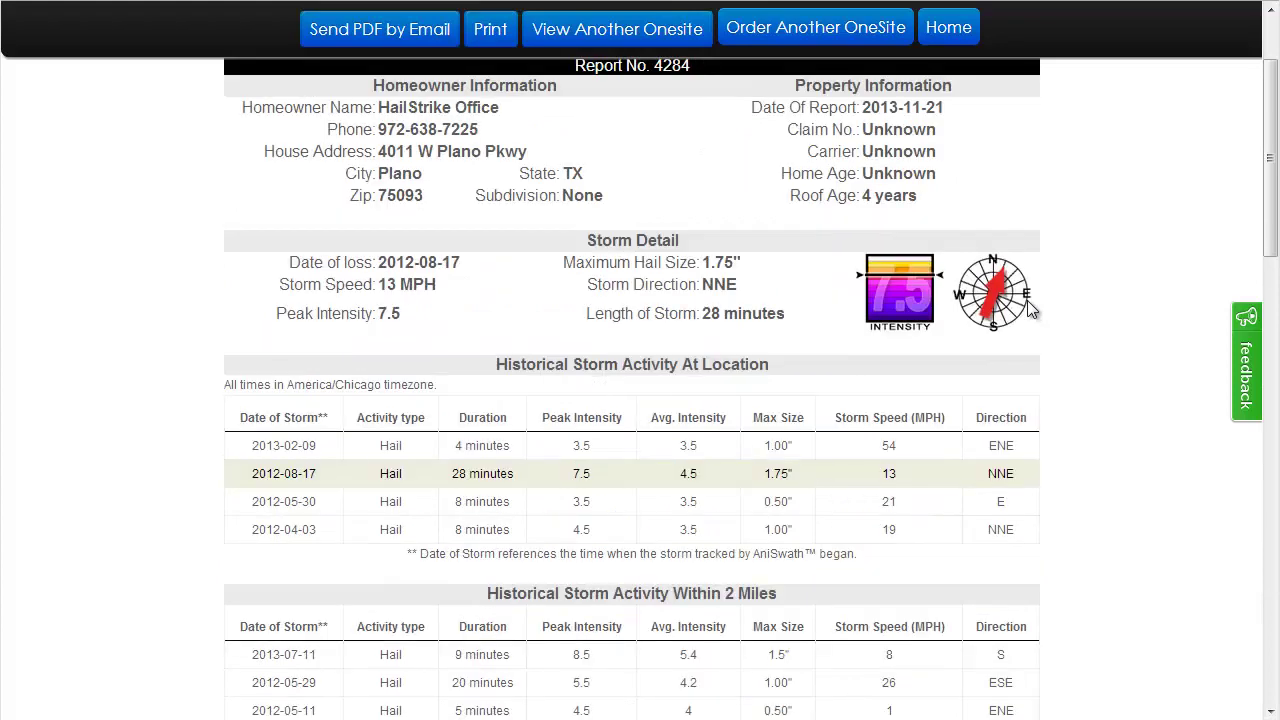
scroll(1031, 310, "up", 2)
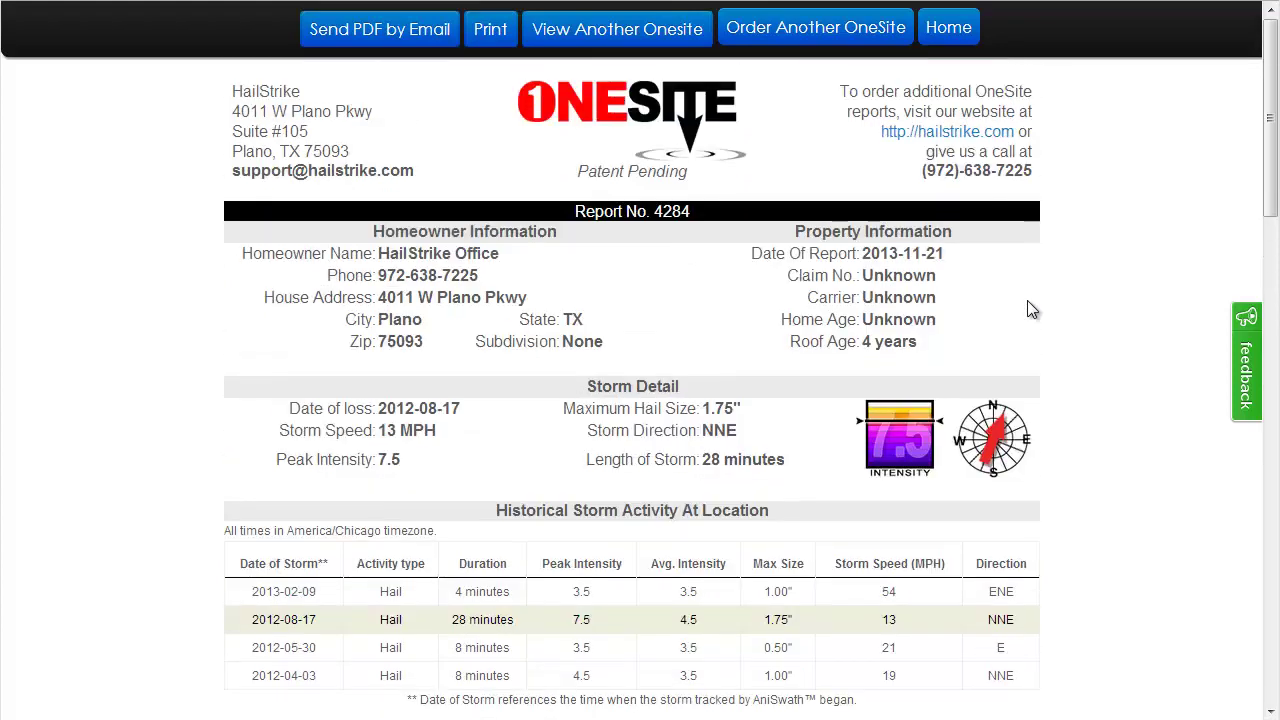